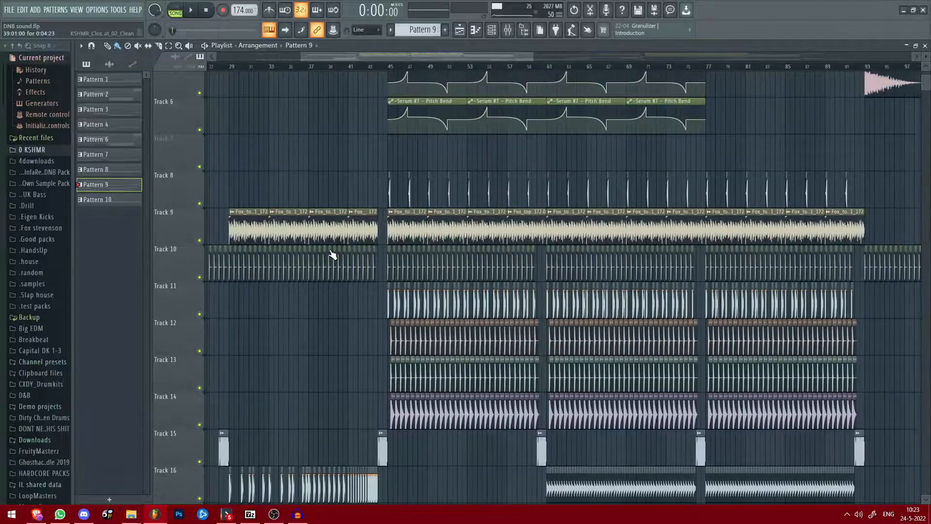
Solo Track 2 in the playlist and play back the Pattern 1 clip from bar 45
scroll(326, 63, down, 6)
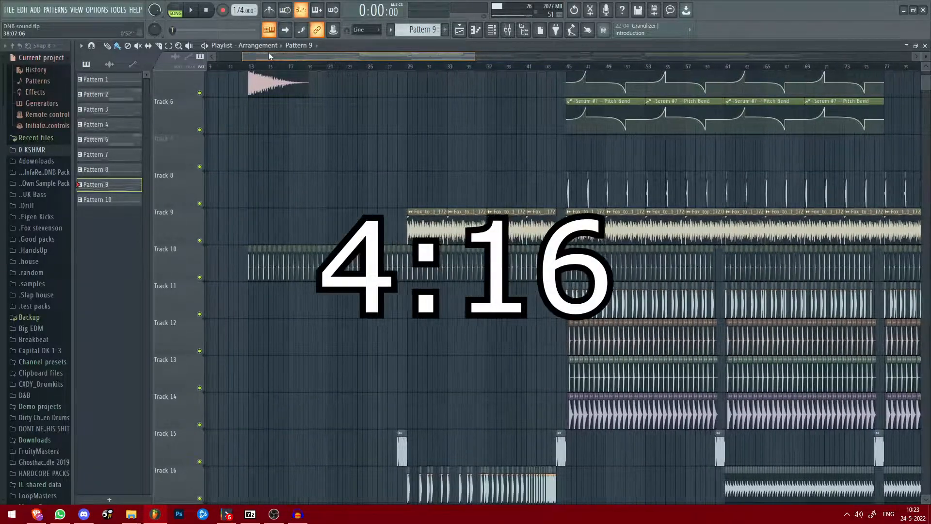
scroll(333, 257, down, 3)
scroll(254, 273, up, 5)
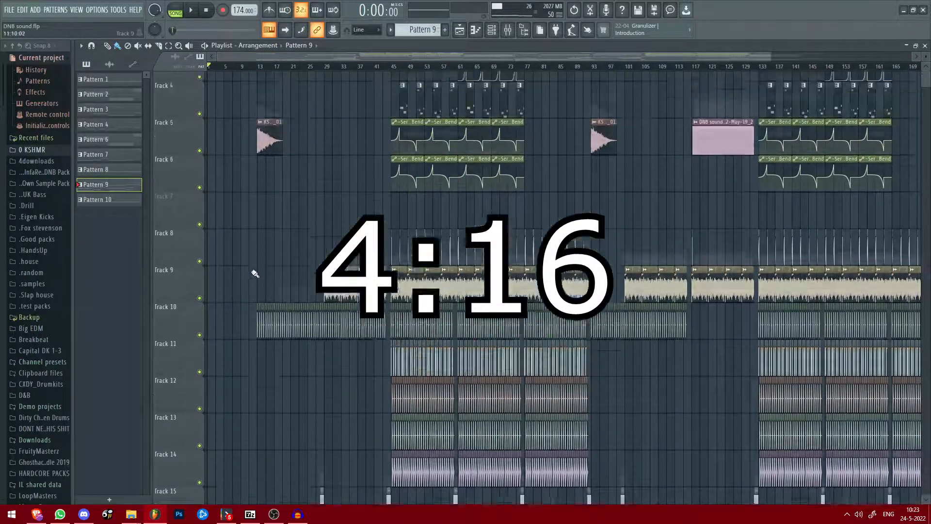
scroll(313, 235, up, 6)
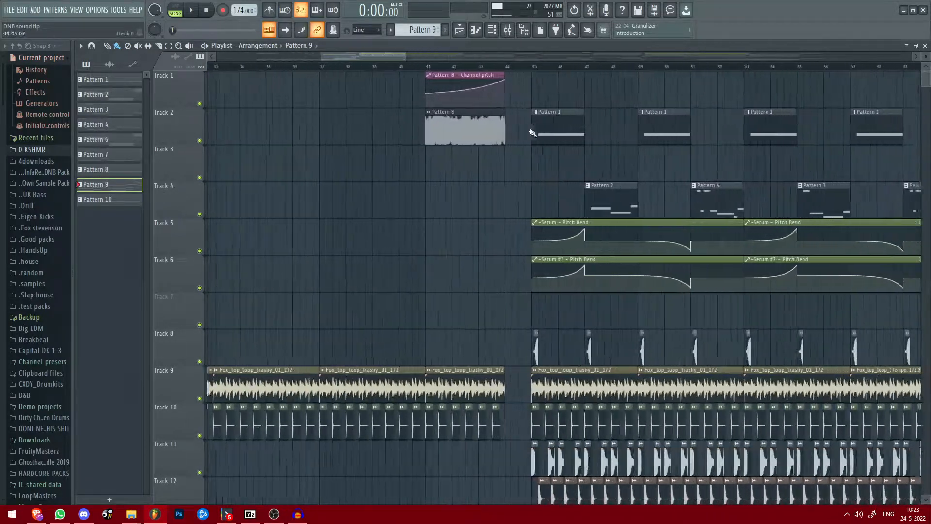
scroll(539, 135, down, 2)
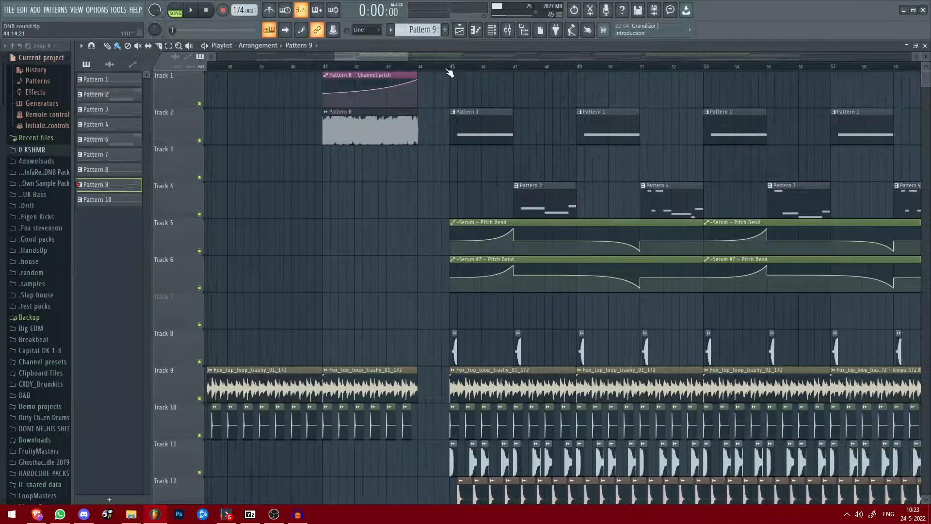
right_click(199, 141)
key(space)
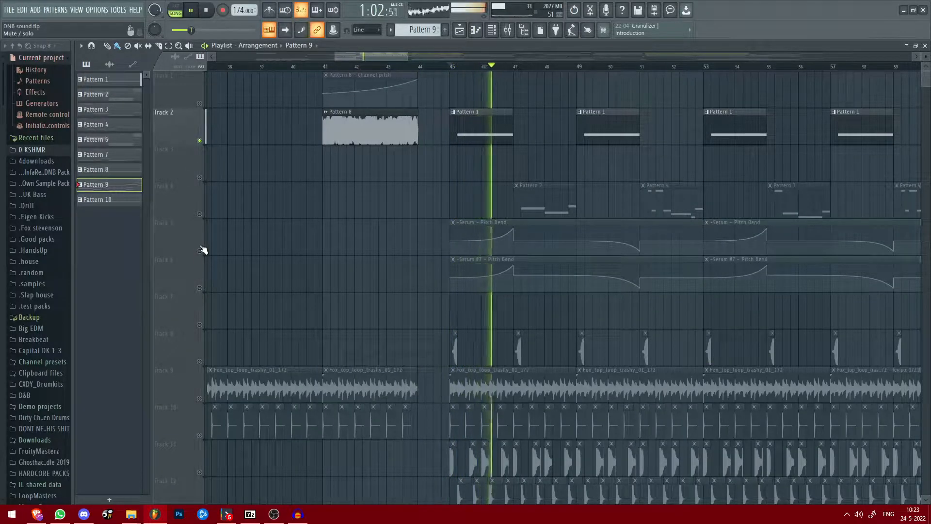
key(space)
Open the first Serum channel from the channel rack to examine its Siren preset, and close both windows
scroll(528, 161, down, 2)
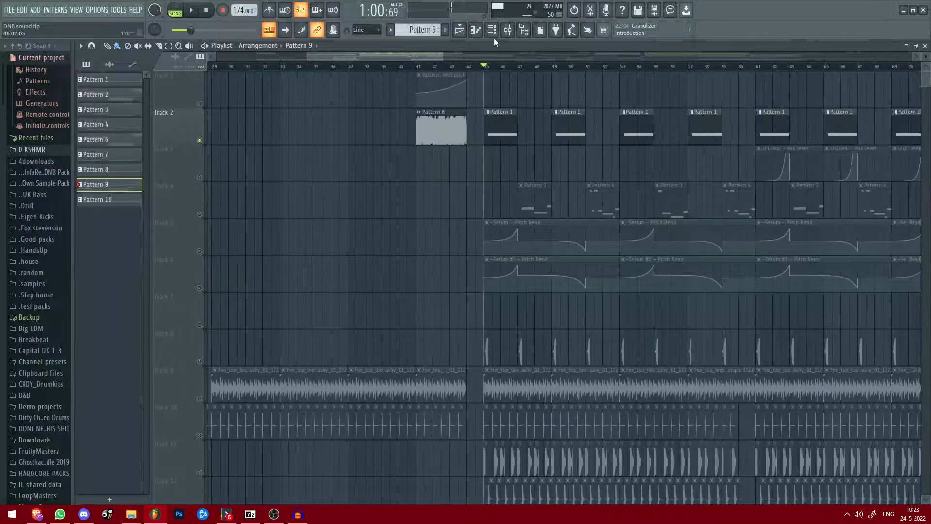
click(495, 31)
click(216, 227)
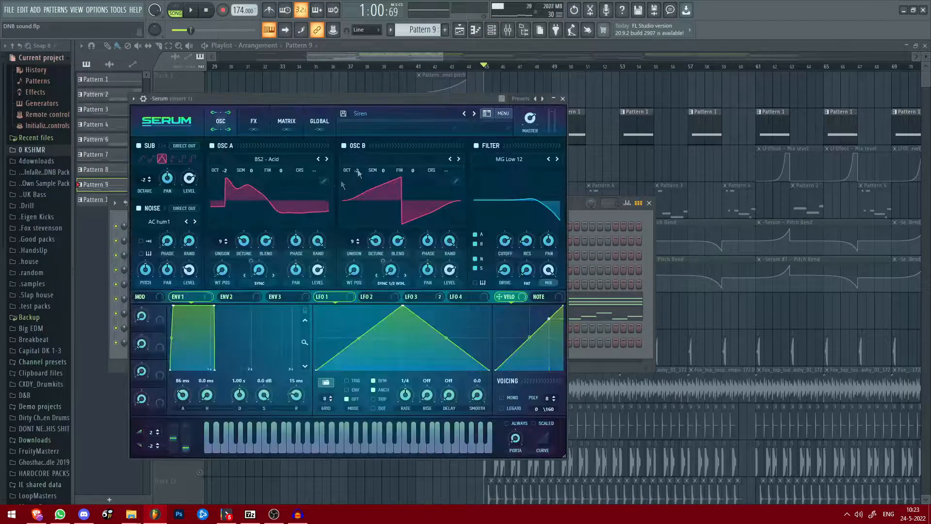
drag(367, 104, 467, 89)
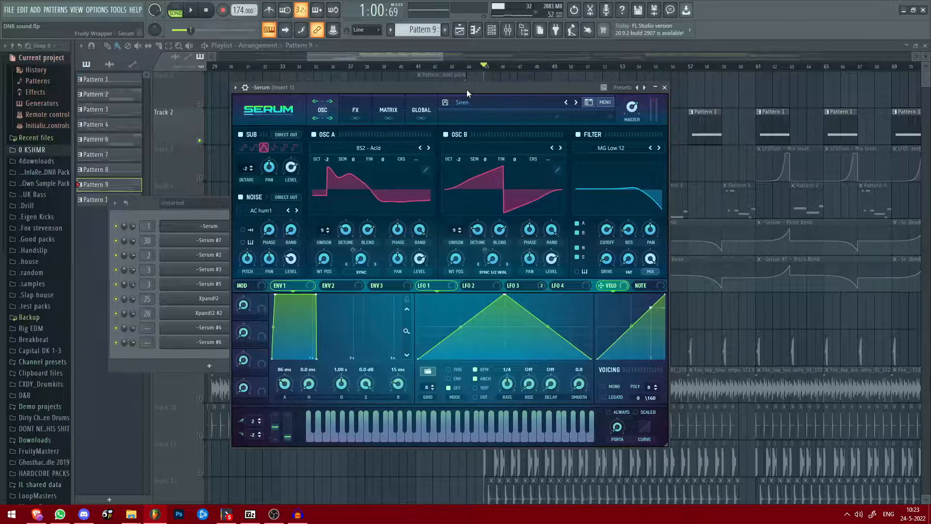
click(664, 88)
click(649, 203)
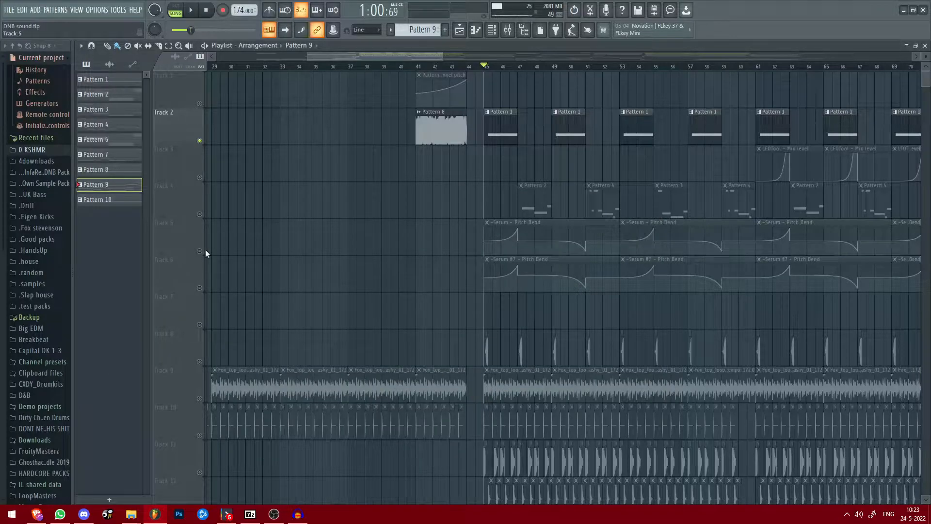
Unmute Track 5 with the Serum pitch bend automation and play Pattern 1 from bar 45
click(200, 251)
scroll(485, 240, up, 5)
key(space)
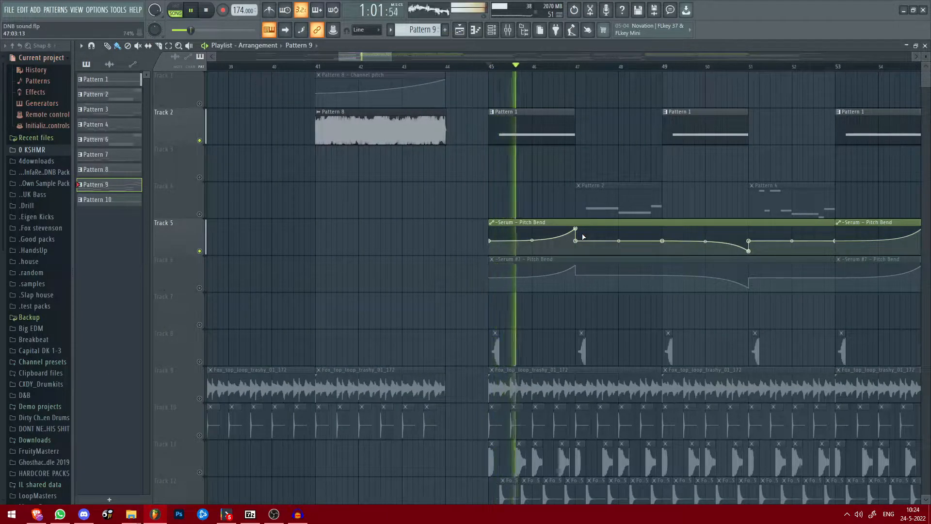
key(space)
Unmute Track 6 and audition Pattern 1's Serum #7 layer from the channel rack
click(199, 289)
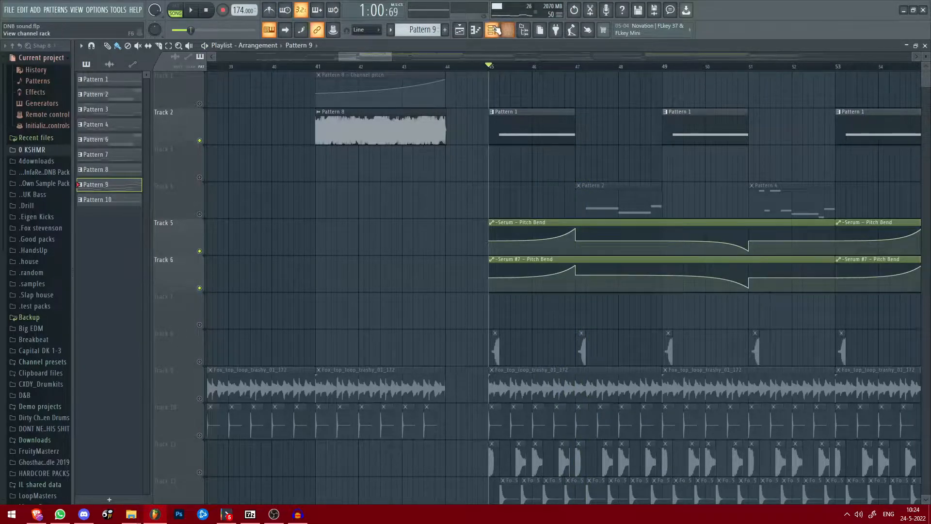
click(496, 30)
click(519, 119)
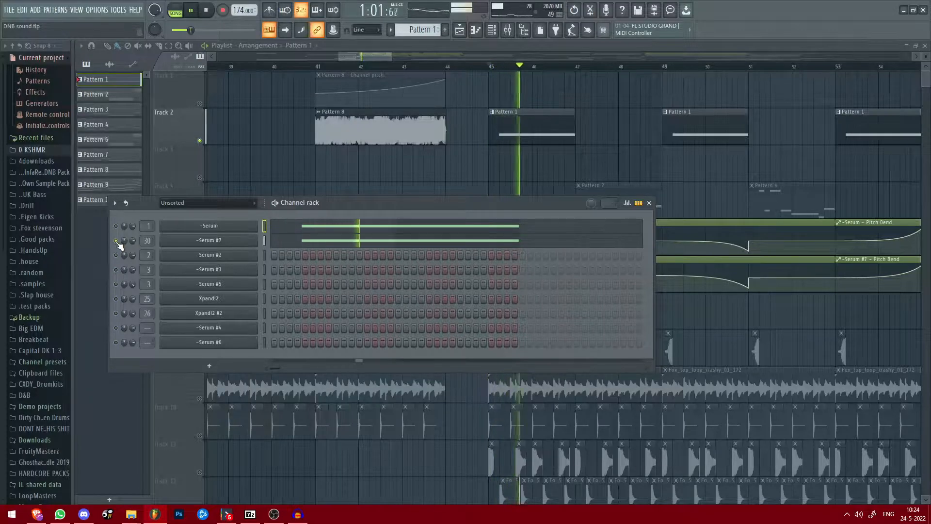
click(650, 202)
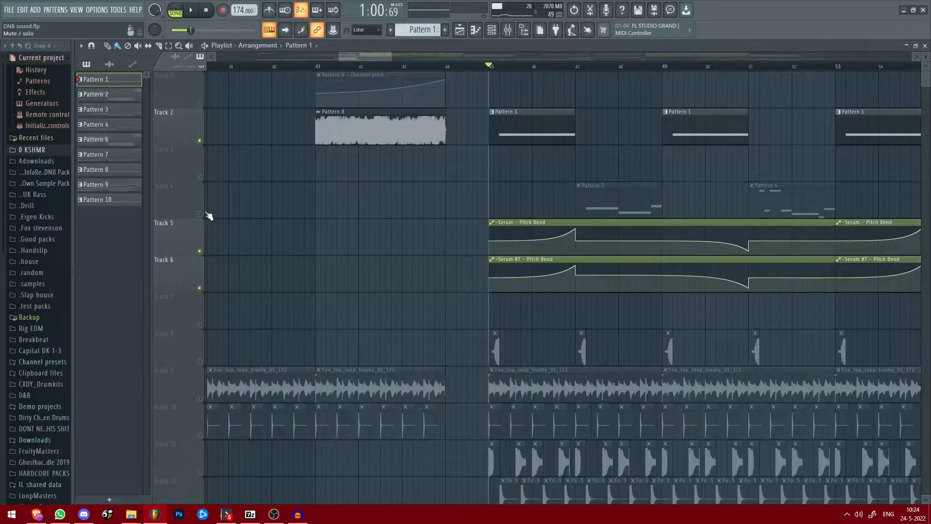
Turn off track soloing so all playlist tracks sound, and play Pattern 2 from bar 47
right_click(200, 215)
right_click(200, 215)
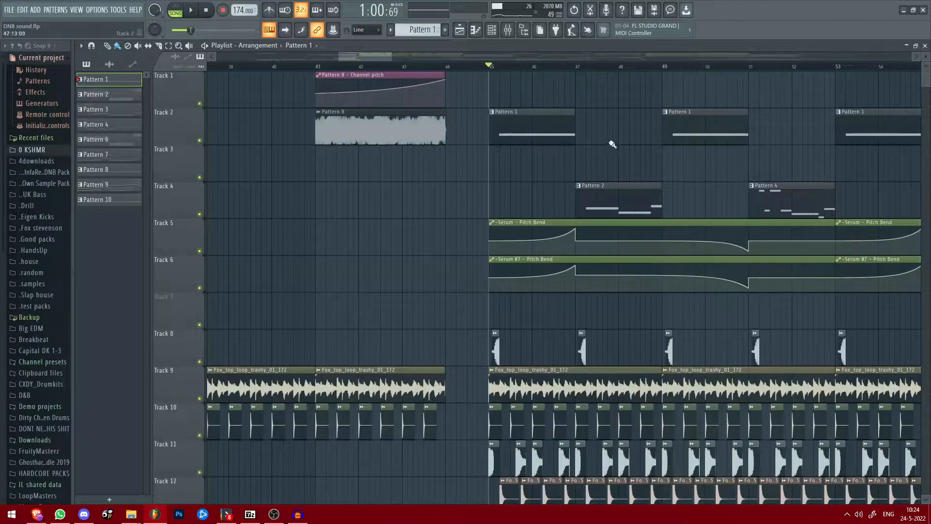
scroll(402, 81, up, 3)
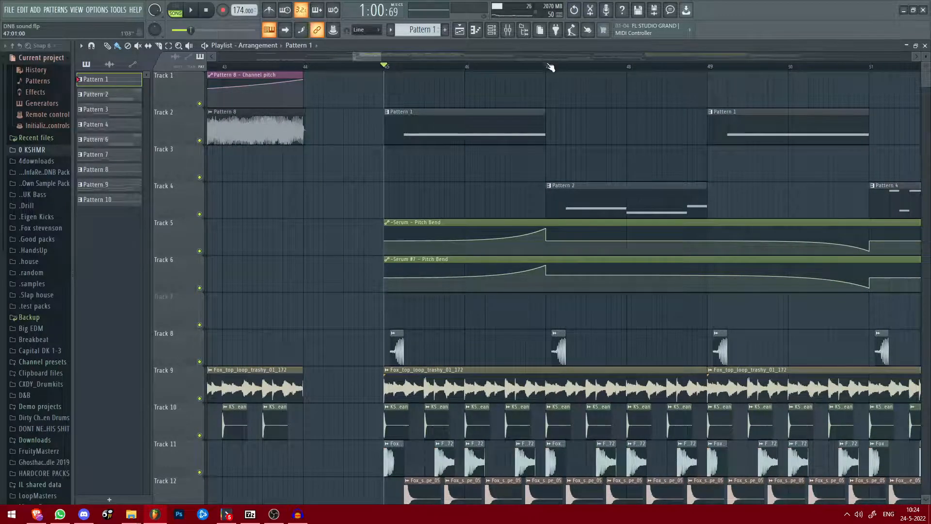
key(space)
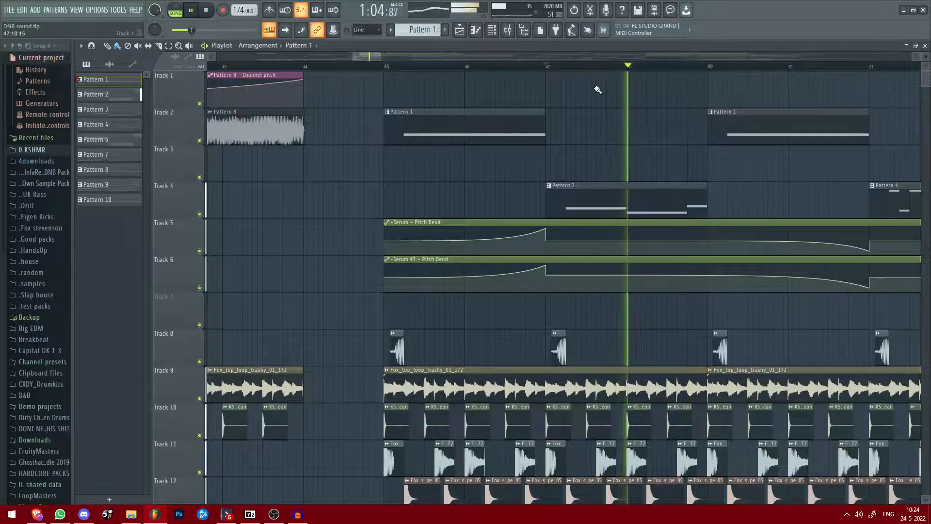
key(space)
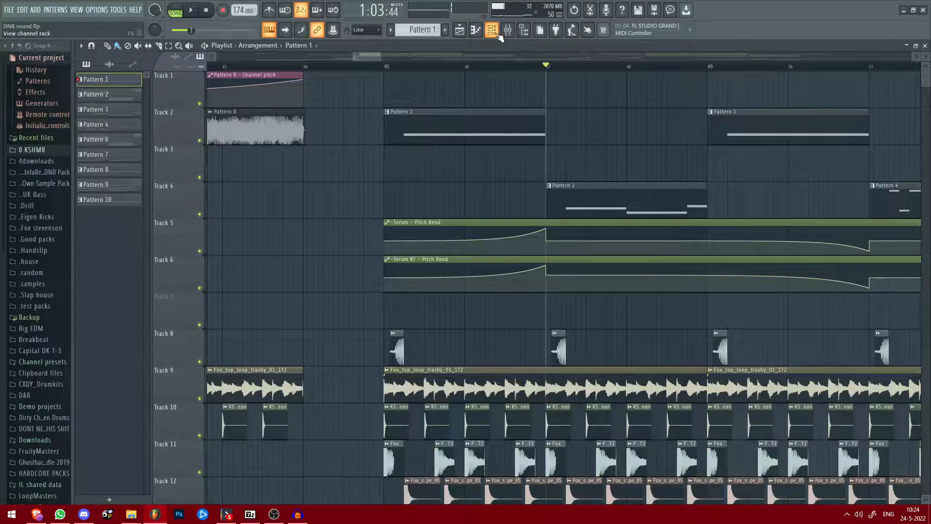
Open Pattern 2's Serum #3 channel to examine its BASS - JumpUp preset, and close both windows
click(492, 30)
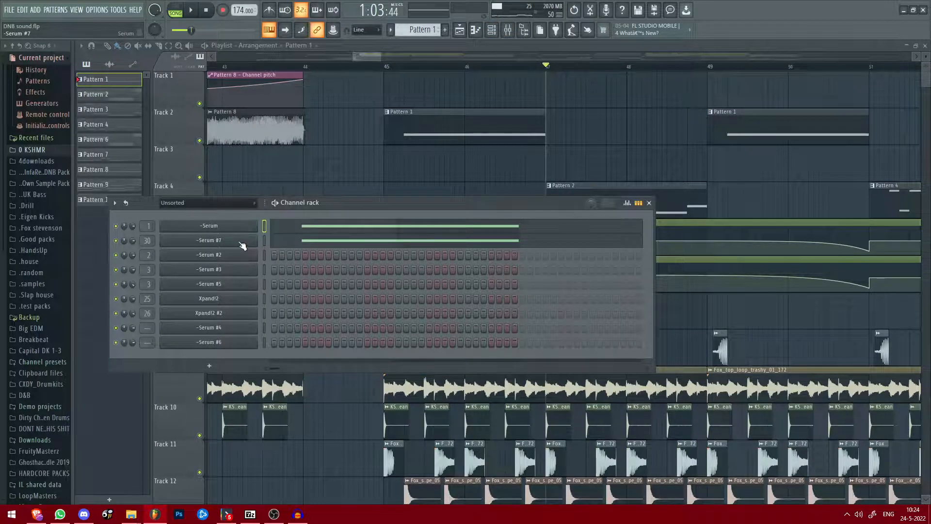
scroll(420, 29, down, 1)
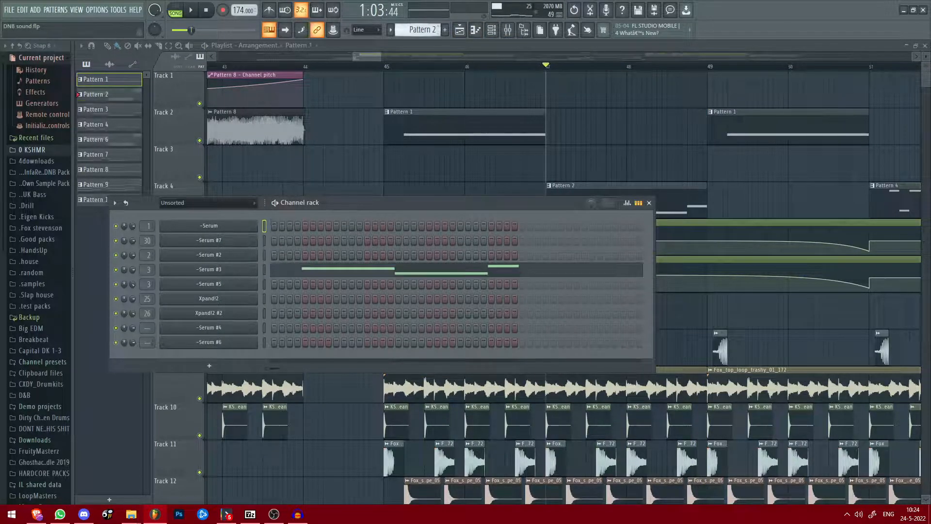
click(240, 268)
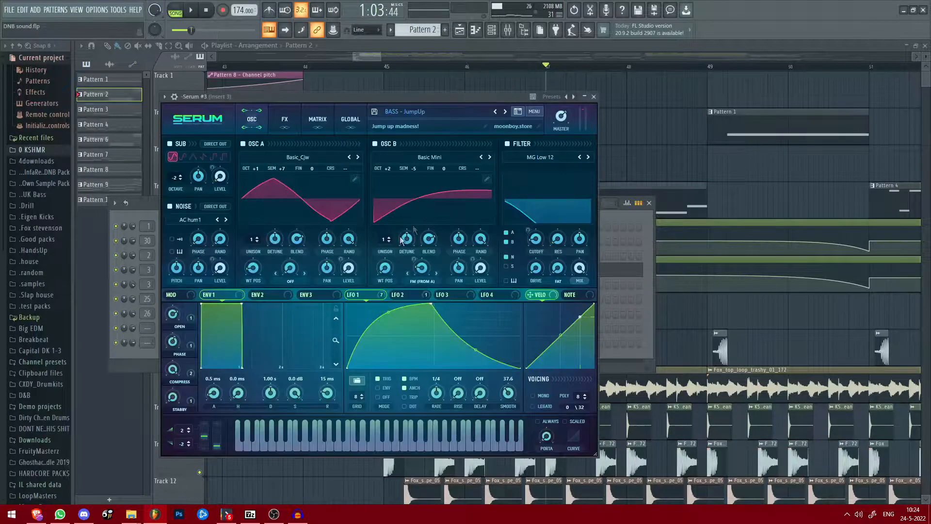
drag(439, 96, 482, 91)
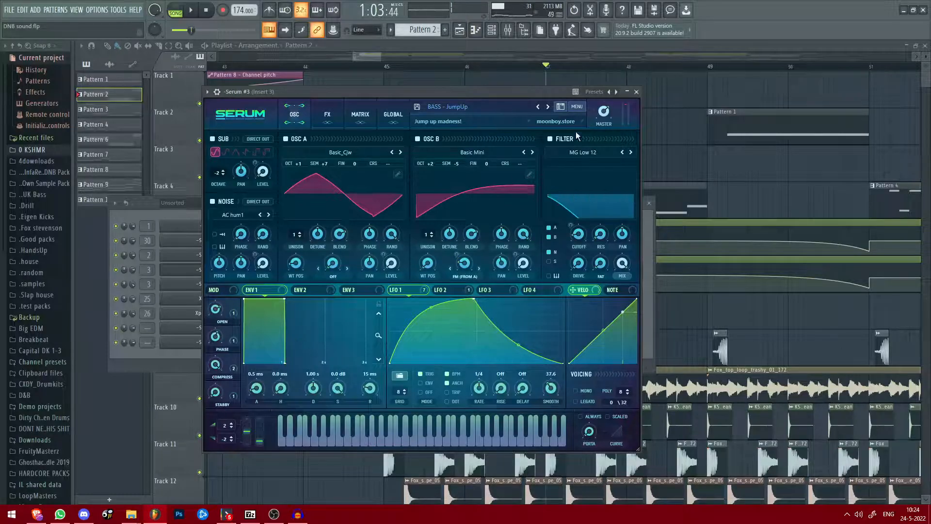
click(636, 92)
click(649, 202)
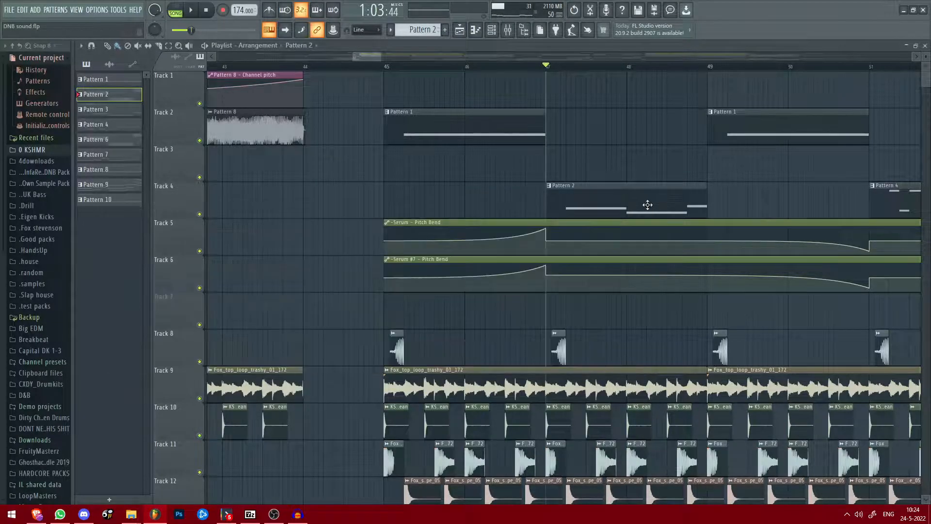
Solo Track 9 with the Fox_top_loop_trashy_01_172 loop and play it from bar 45
scroll(726, 198, down, 5)
scroll(749, 196, down, 2)
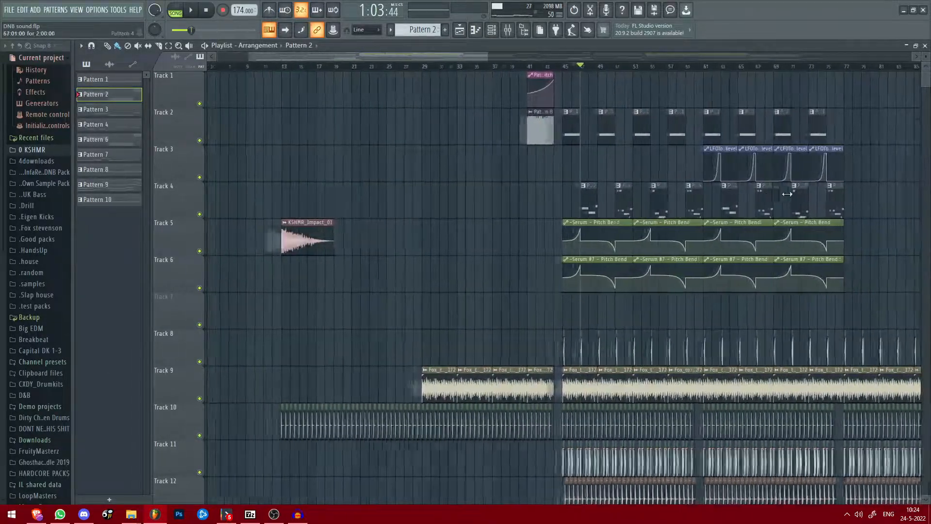
scroll(772, 191, up, 4)
scroll(591, 183, down, 3)
scroll(391, 300, down, 4)
scroll(388, 297, up, 6)
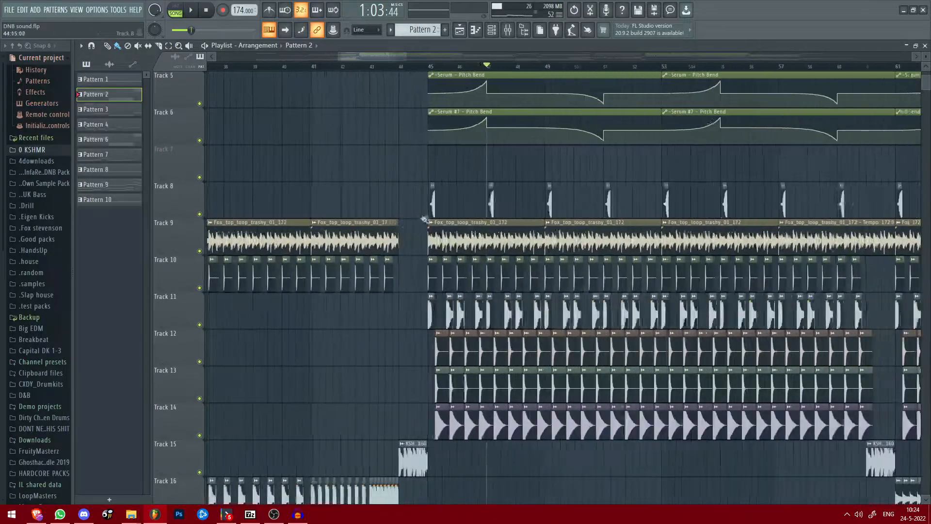
click(204, 253)
right_click(203, 253)
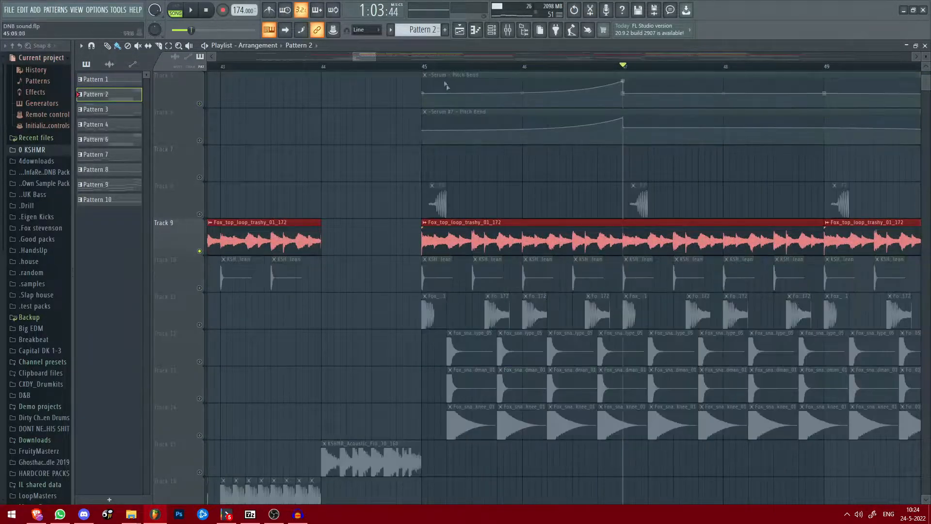
scroll(495, 229, down, 4)
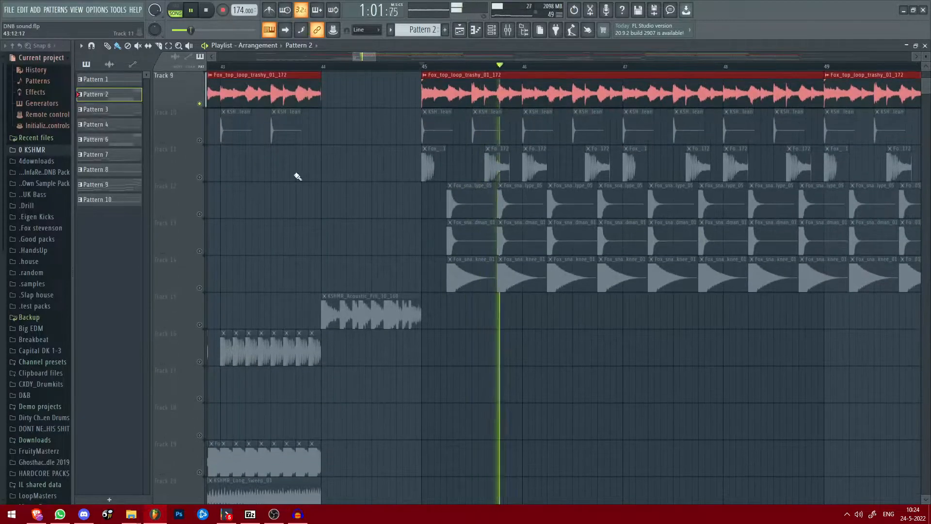
Unmute Tracks 10 and 11 to hear them together with the top loop, and stop playback
scroll(243, 204, up, 2)
click(199, 215)
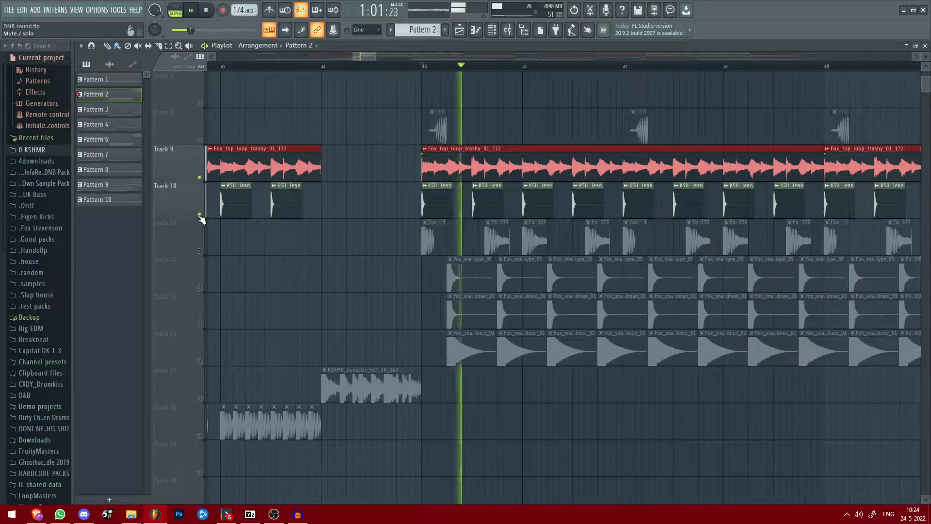
click(200, 252)
key(space)
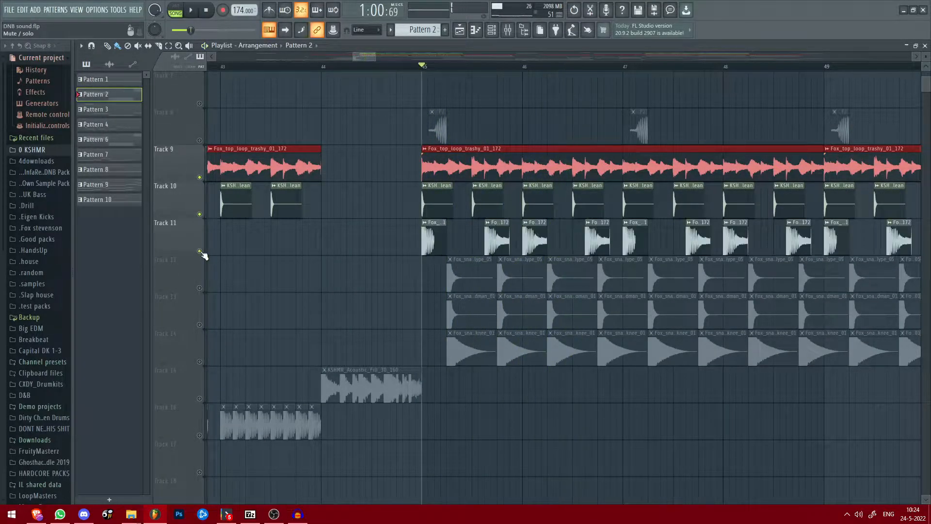
Solo Track 11, unmute Tracks 12, 13 and 14, and play the kick and snare layers from bar 45
right_click(200, 251)
click(199, 288)
click(199, 325)
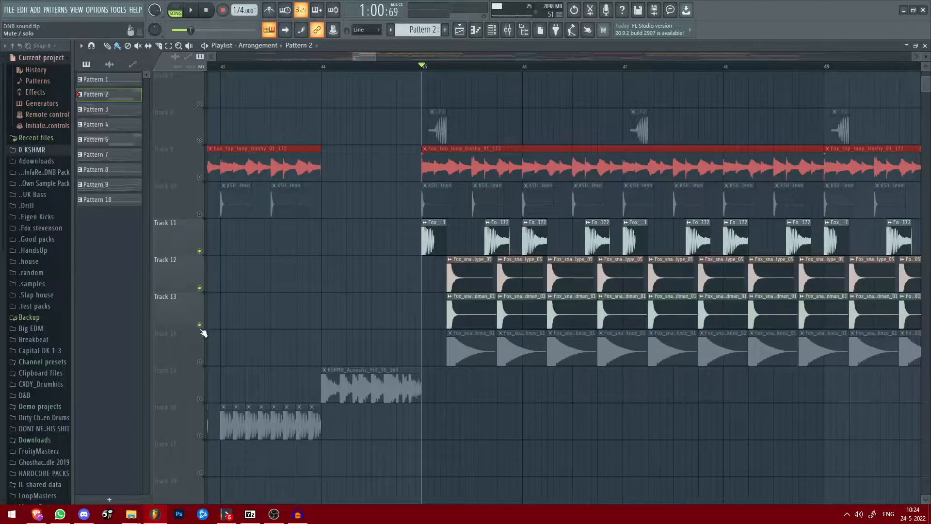
click(199, 361)
scroll(201, 361, down, 1)
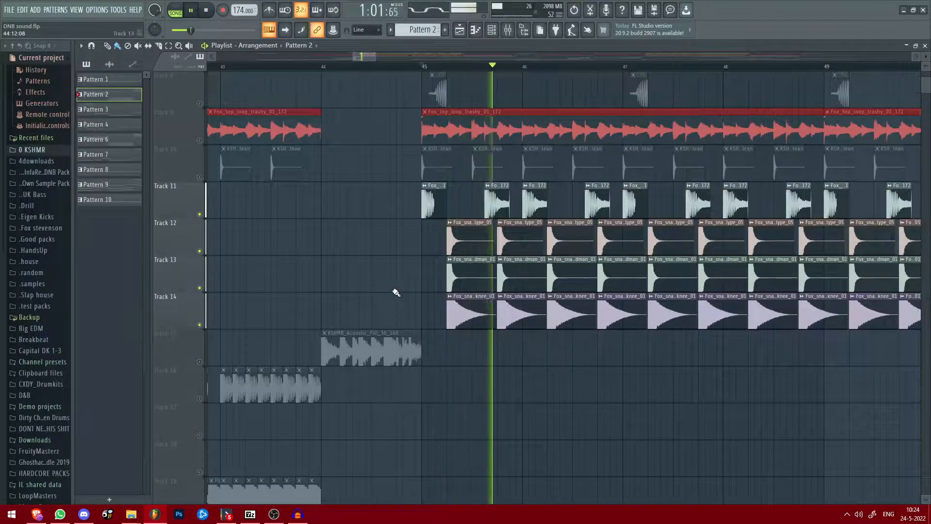
scroll(395, 291, down, 4)
scroll(395, 291, up, 7)
key(space)
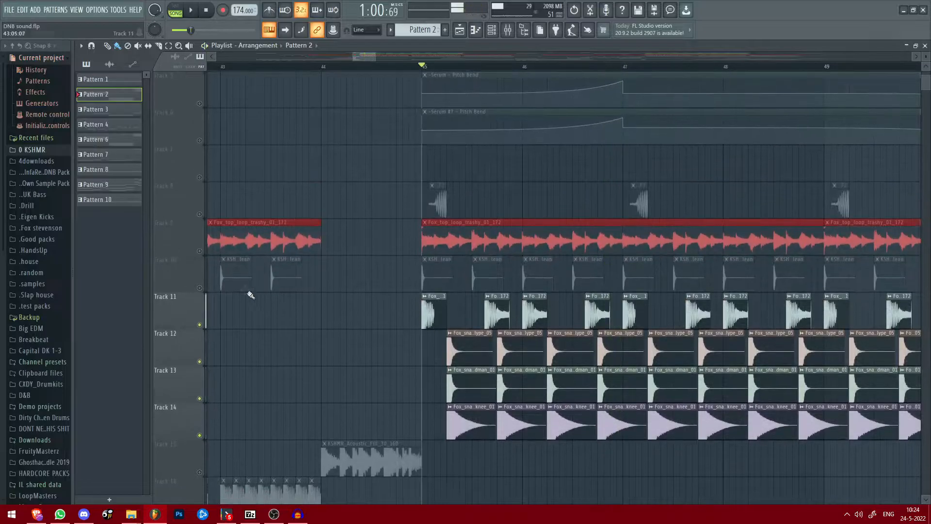
Unmute Tracks 10 and 9 and play the combined drums from bar 45
click(199, 287)
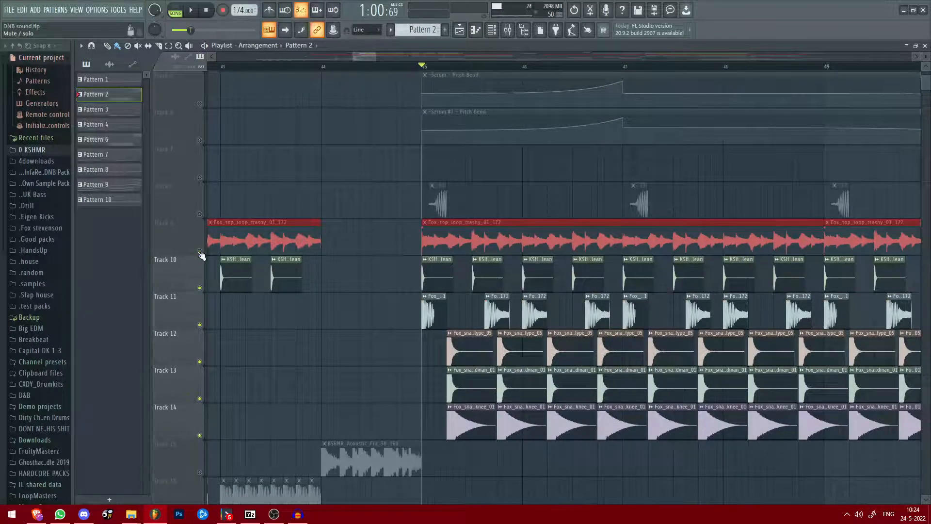
click(199, 251)
key(space)
scroll(512, 260, down, 6)
scroll(522, 249, down, 8)
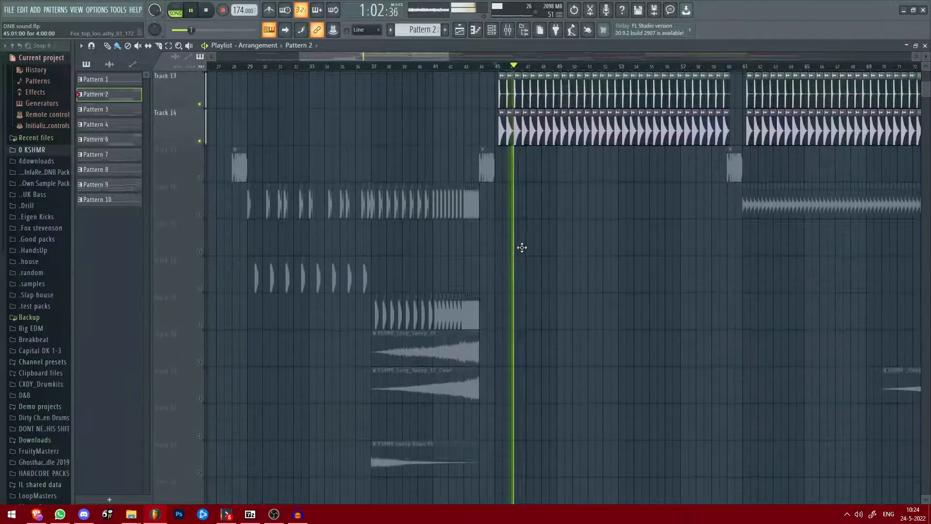
scroll(522, 247, up, 5)
key(space)
Unmute Track 16 and play the drums from bar 61
scroll(522, 247, down, 4)
scroll(626, 228, up, 6)
click(477, 67)
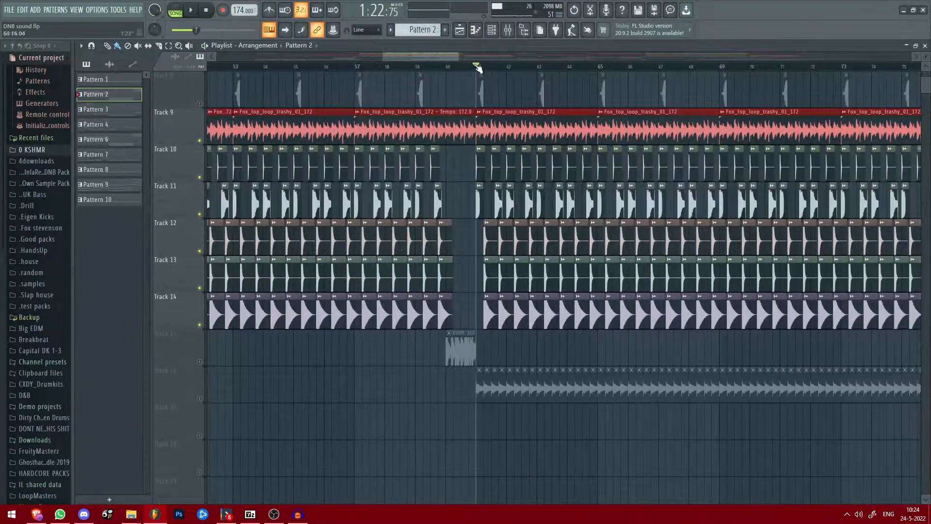
click(199, 398)
key(space)
scroll(598, 311, down, 5)
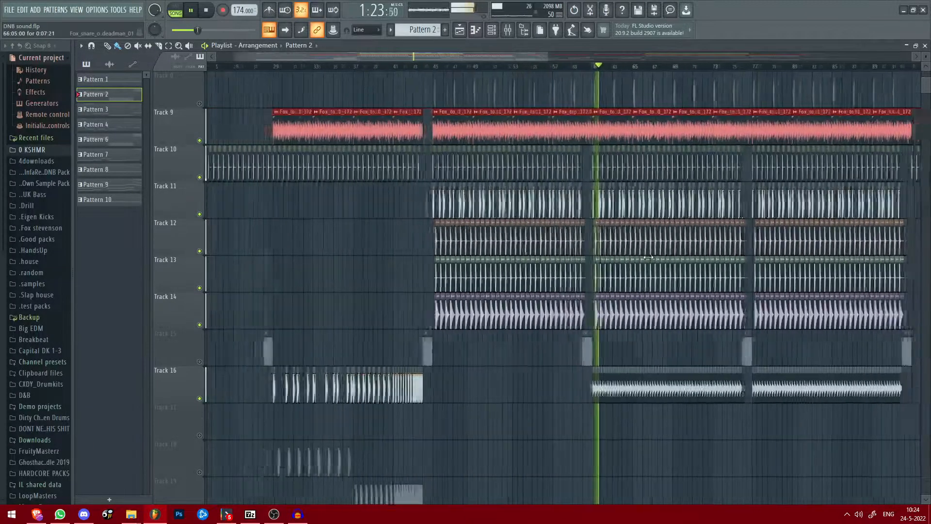
End the Track 16 solo so that all the playlist tracks are audible again
right_click(200, 399)
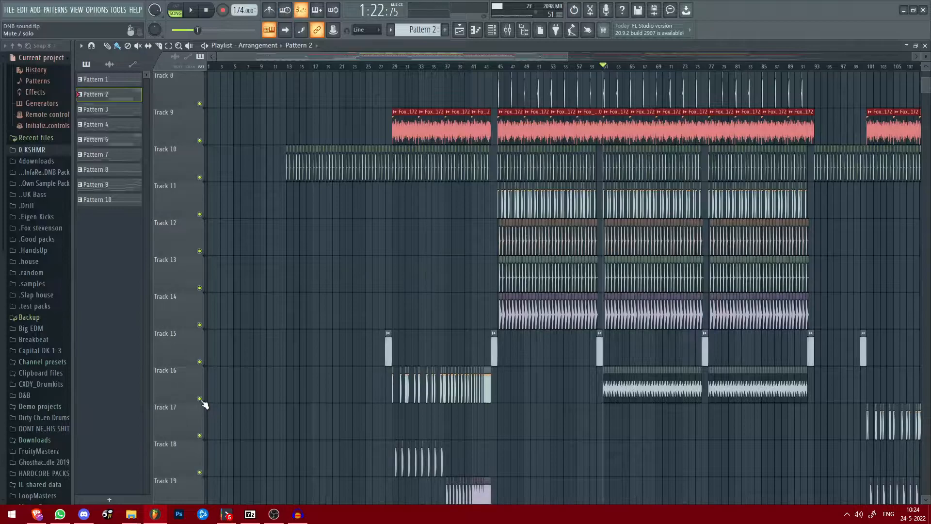
scroll(388, 263, down, 3)
click(337, 254)
scroll(329, 255, up, 7)
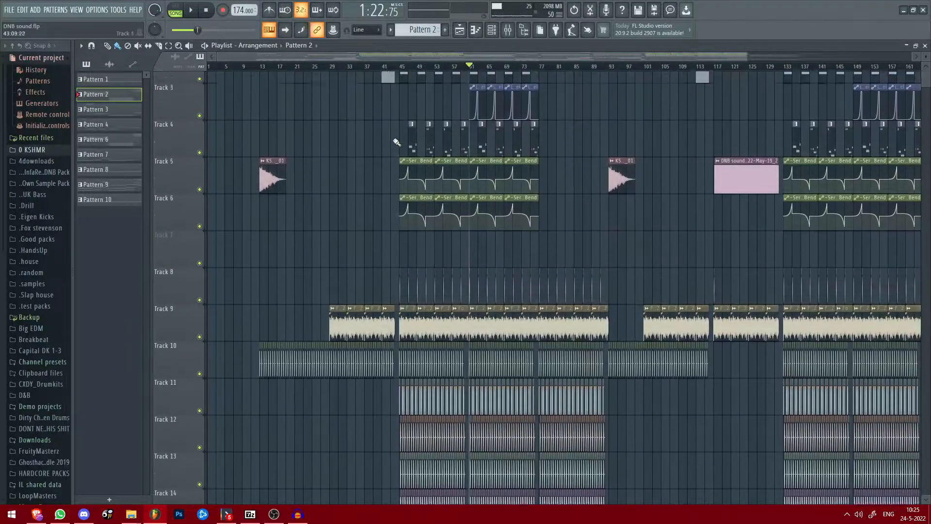
Move the playback position to bar 45 and inspect the sample settings of the Srm_BASS - JumpUp clip on Track 8
click(400, 67)
scroll(368, 275, up, 10)
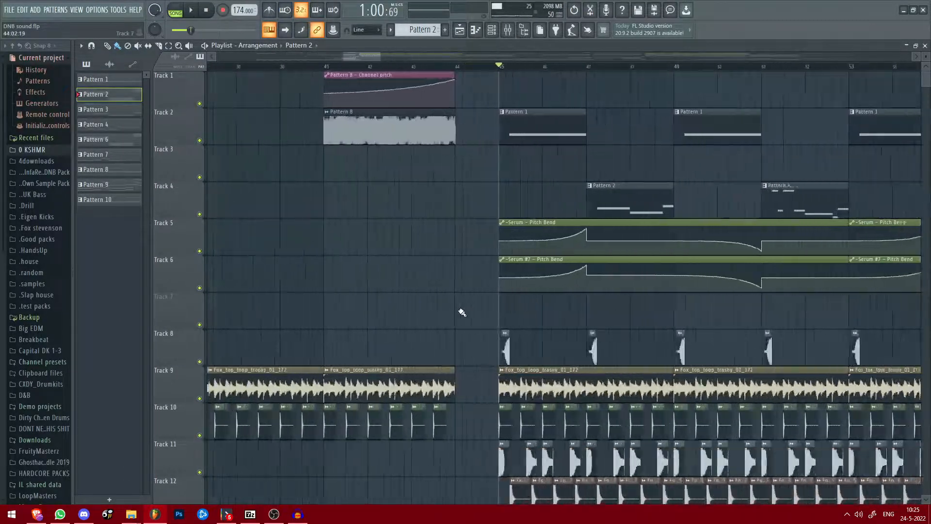
double_click(532, 350)
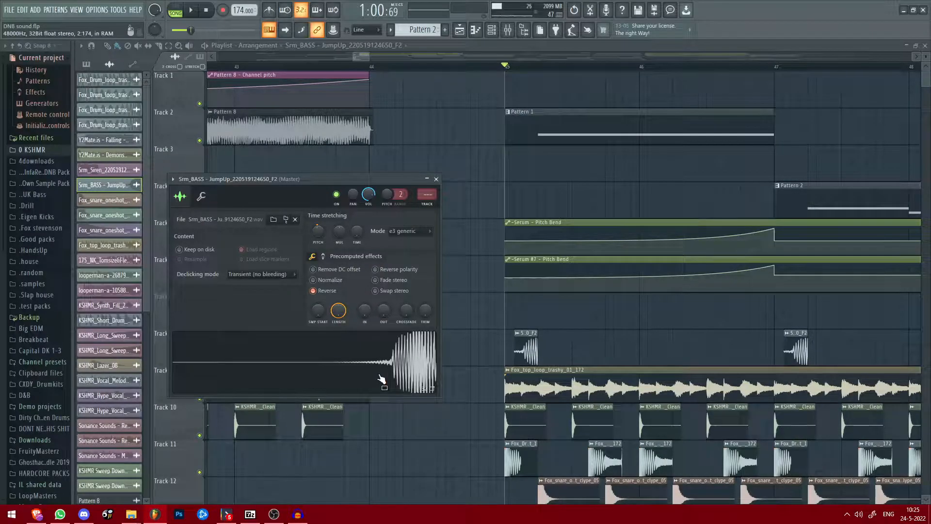
click(436, 179)
Solo Track 8, unmute Track 2, and play the reversed bass clip together with Pattern 1 from bar 45
scroll(442, 322, up, 5)
scroll(560, 326, up, 2)
scroll(429, 342, down, 5)
ctrl+click(200, 362)
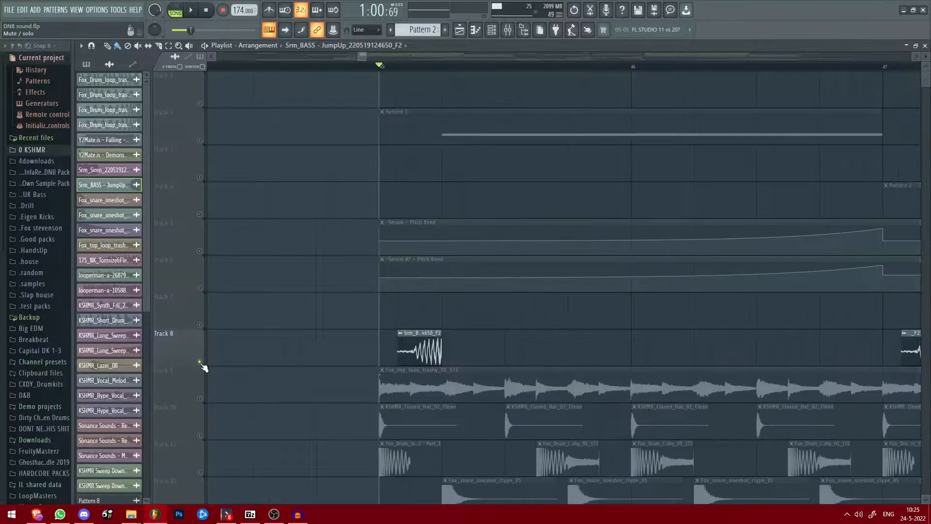
click(200, 141)
key(space)
key(space)
Mute Track 8 and play Track 2's bass alone from bar 45
click(200, 361)
key(space)
key(space)
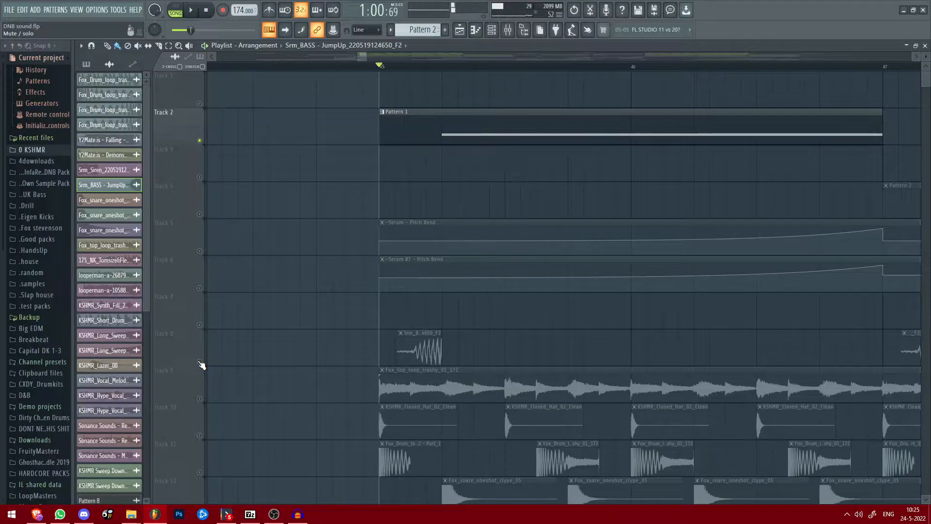
Turn the other tracks back on and play the full mix from bar 45, first without and then with Track 8
ctrl+click(199, 362)
click(199, 362)
key(space)
key(space)
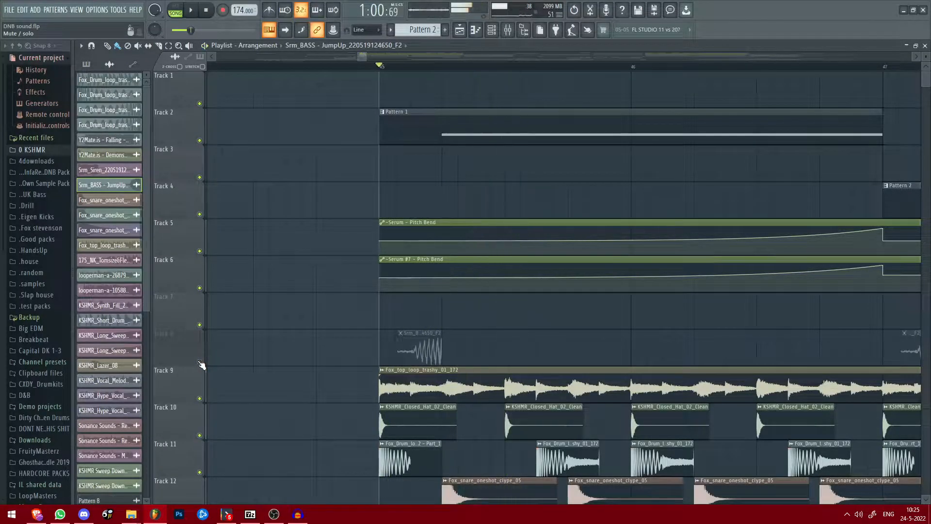
click(200, 362)
key(space)
key(space)
Filter the channel rack to unsorted channels and play Pattern 9's Xpand!2 chords in the piano roll
scroll(622, 202, down, 8)
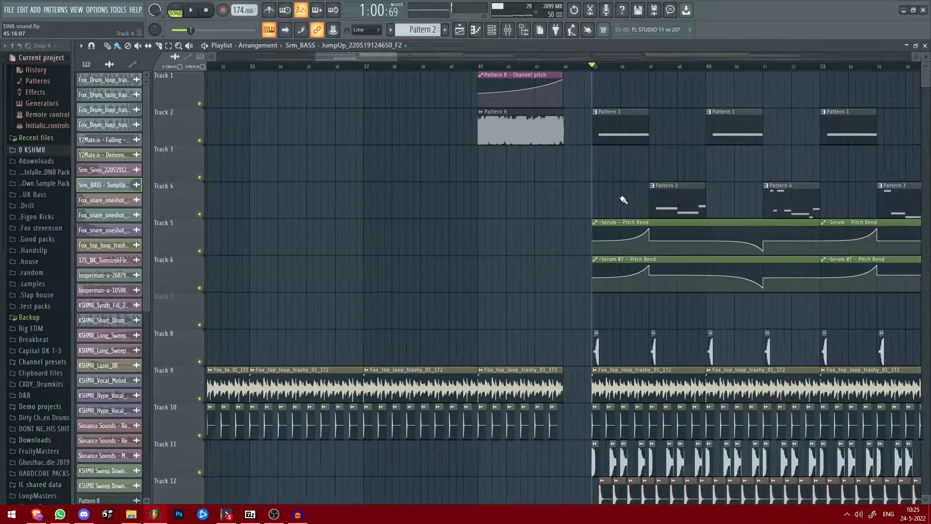
scroll(585, 210, down, 5)
scroll(585, 209, down, 4)
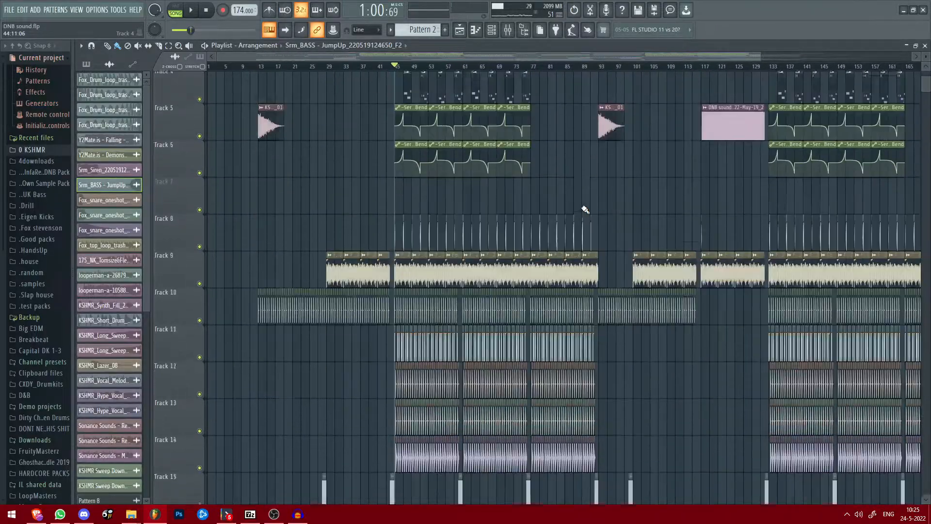
scroll(467, 255, down, 6)
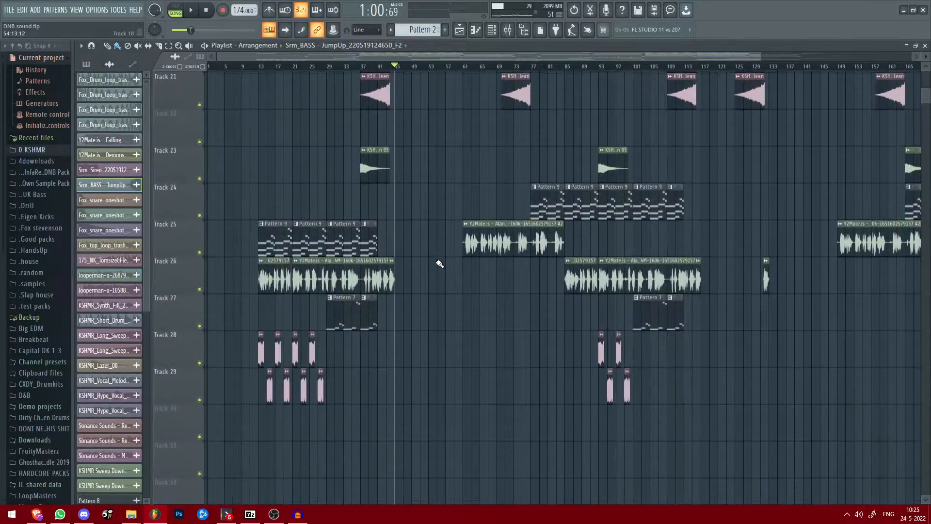
scroll(272, 241, up, 6)
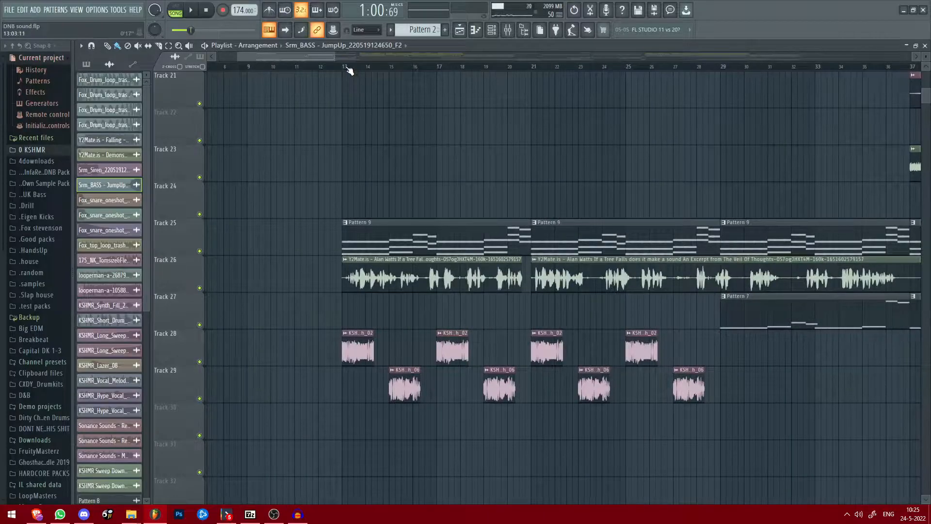
click(491, 30)
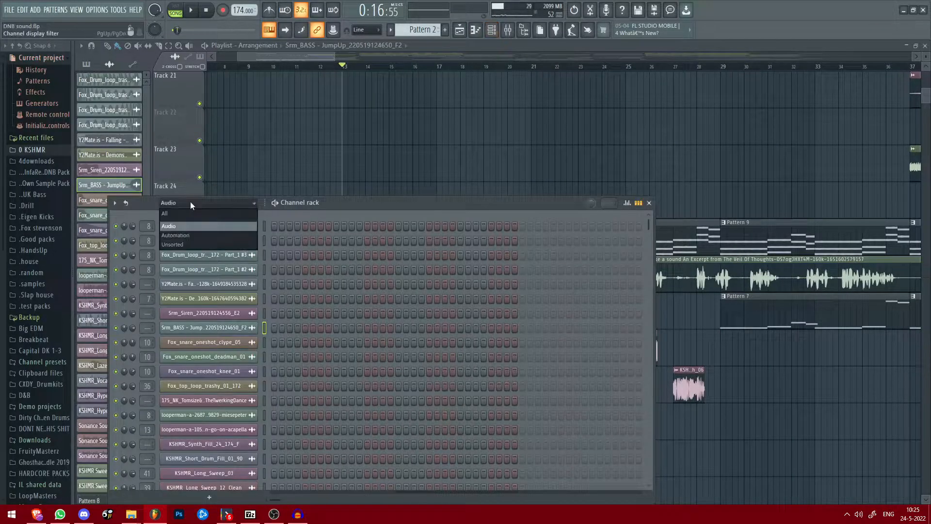
click(199, 247)
key(F6)
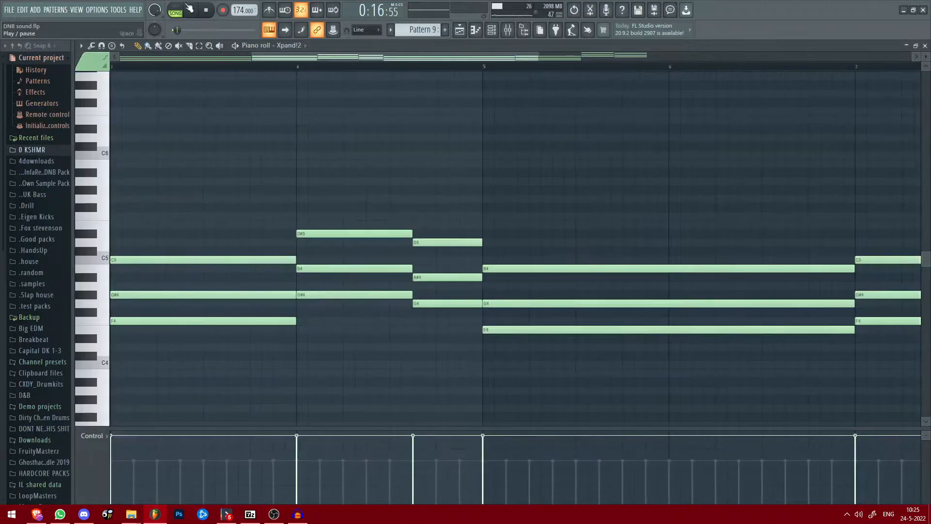
key(space)
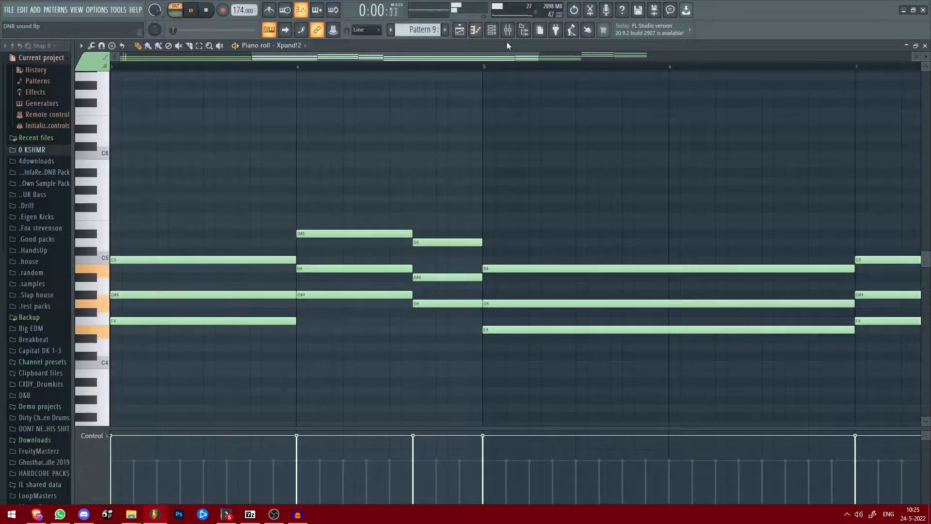
Inspect the Xpand!2 instrument that plays Pattern 9's chords, and close its window
click(491, 30)
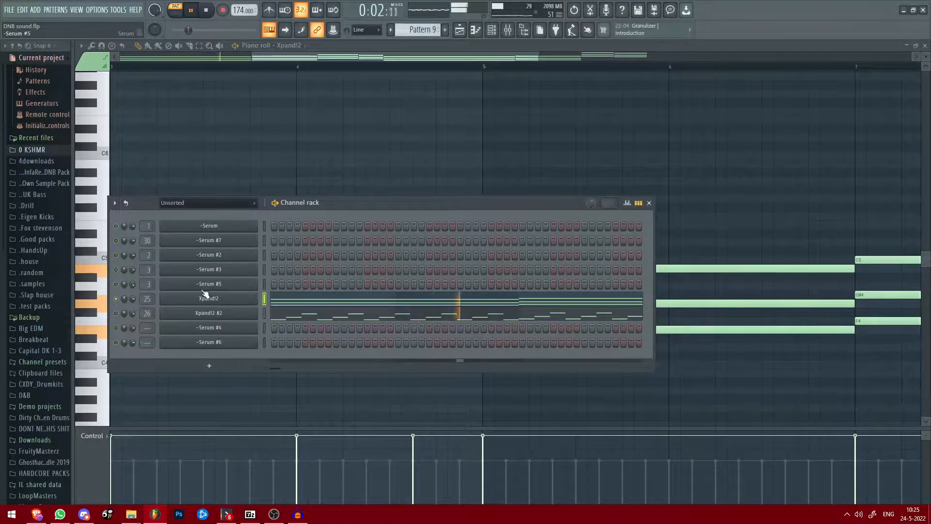
click(216, 299)
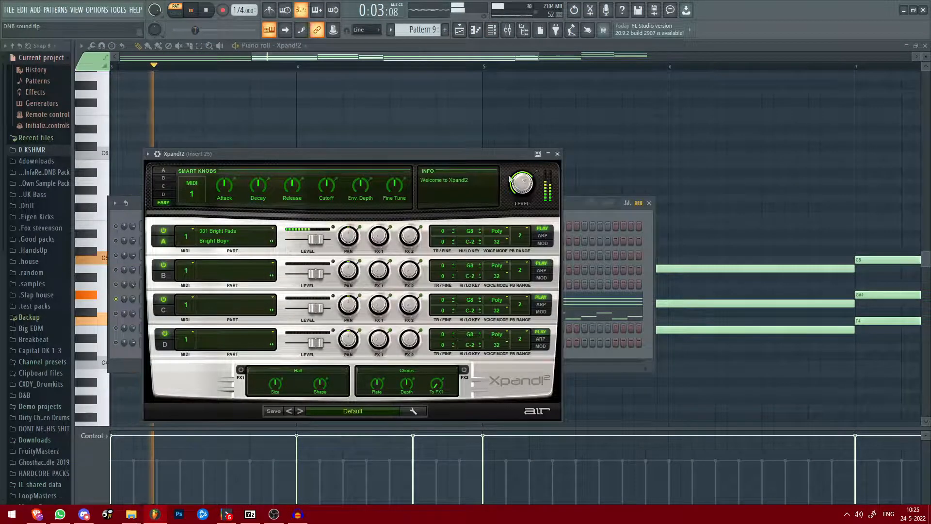
click(558, 153)
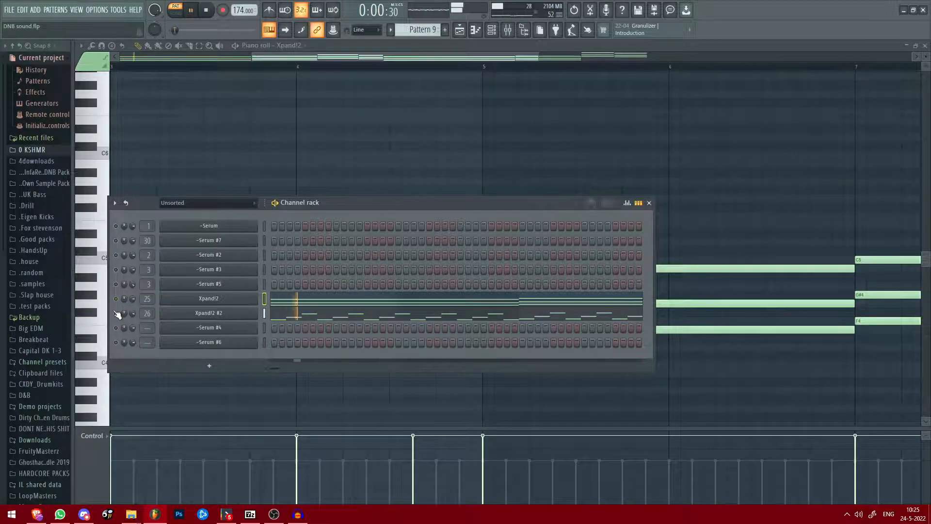
Close the piano roll and return to the playlist, deleting the stray note and the stray Pattern 9 clip on Track 23
click(670, 130)
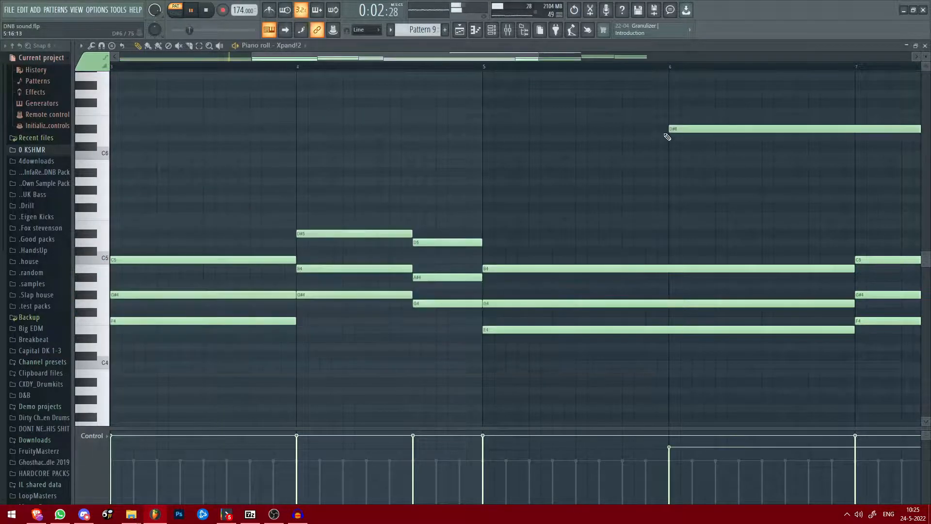
right_click(671, 130)
click(925, 46)
click(656, 146)
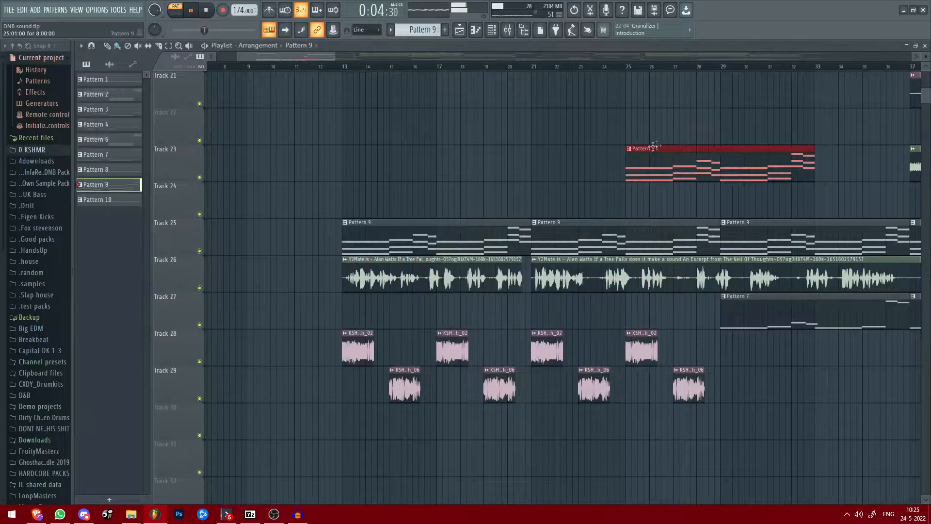
right_click(670, 147)
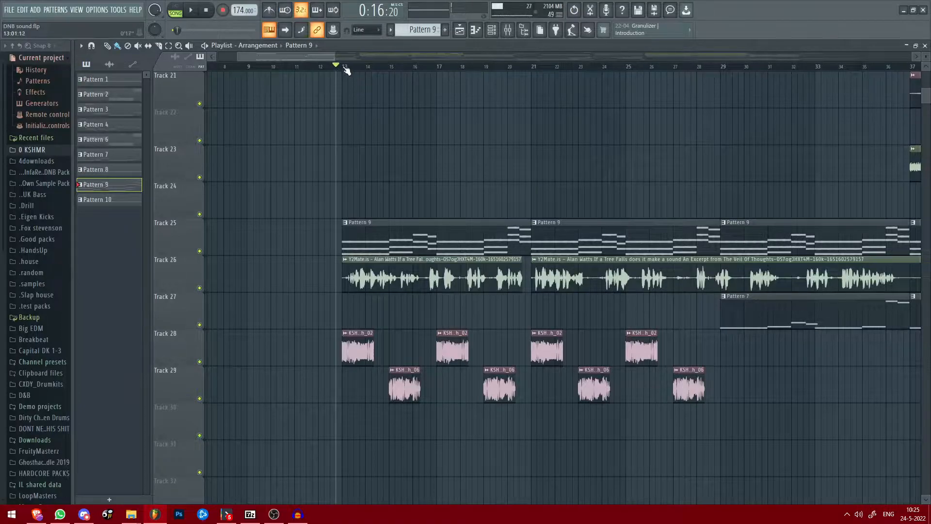
Solo Track 5, play its KSHMR_Impact_01 clip from bar 13, and turn all tracks back on
click(347, 68)
scroll(364, 167, up, 8)
right_click(200, 214)
key(space)
scroll(300, 225, down, 3)
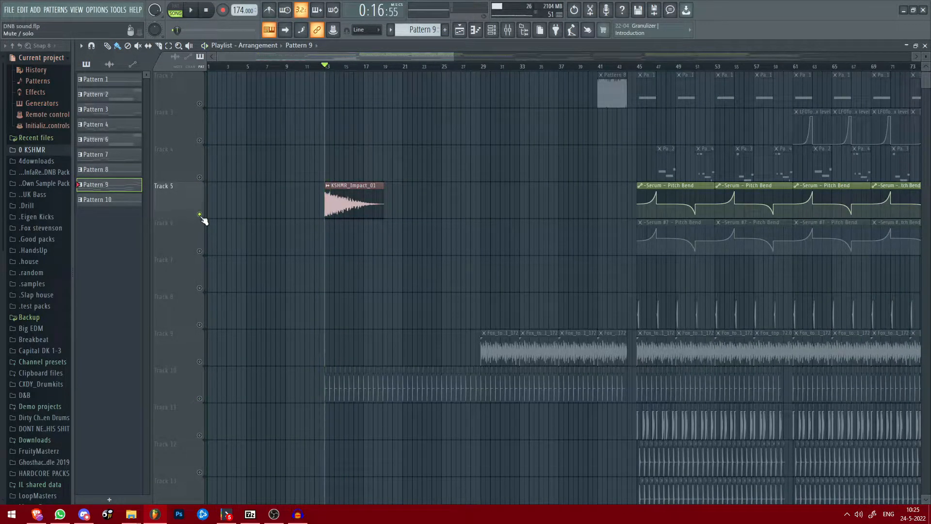
right_click(200, 215)
Solo Track 26 and play its spoken vocal sample from bar 13
scroll(554, 212, down, 3)
scroll(548, 215, down, 3)
scroll(320, 334, down, 6)
scroll(279, 356, down, 3)
scroll(290, 370, up, 8)
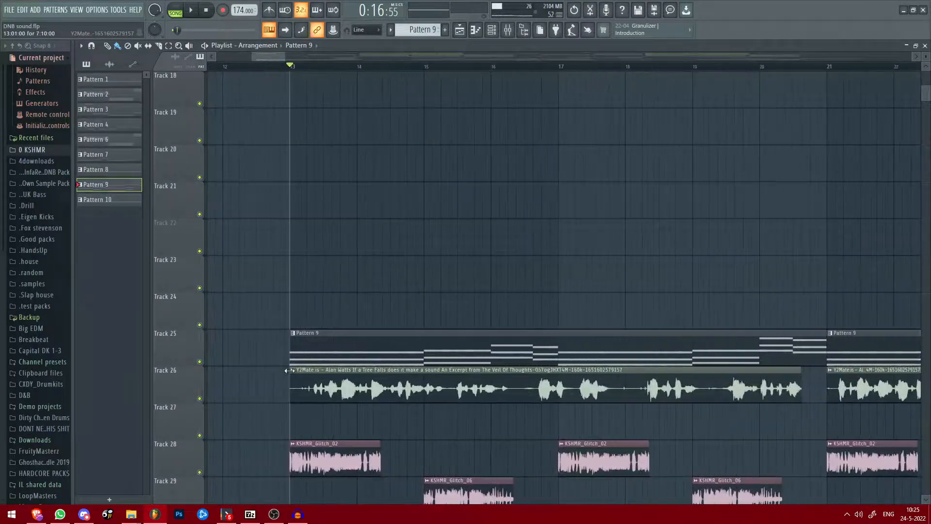
scroll(289, 370, up, 4)
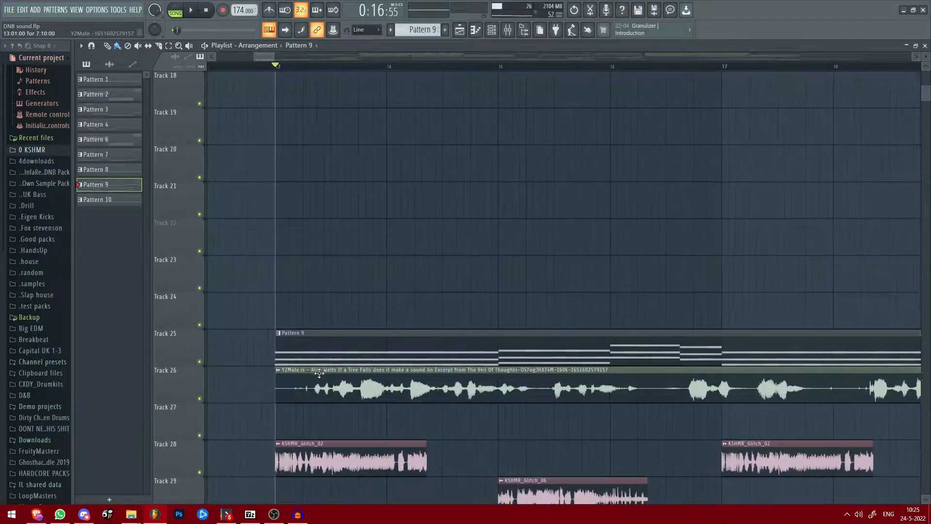
click(196, 394)
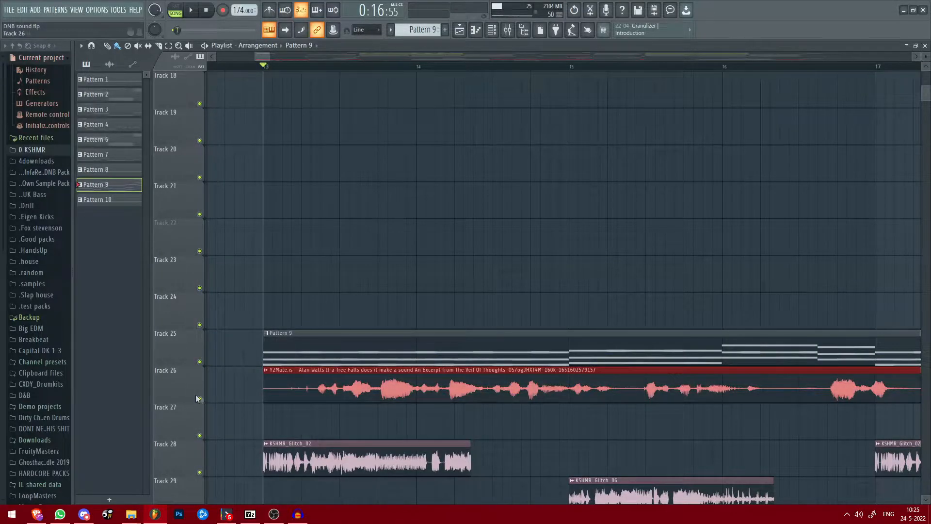
ctrl+click(199, 398)
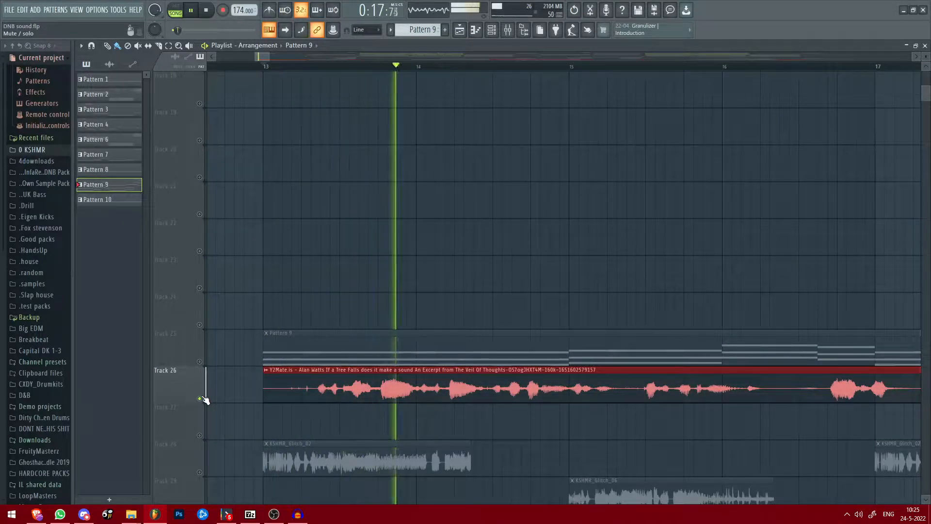
key(space)
Solo Track 28, unmute Track 29, and play the KSHMR glitch clips at bars 13 and 15
scroll(204, 383, down, 4)
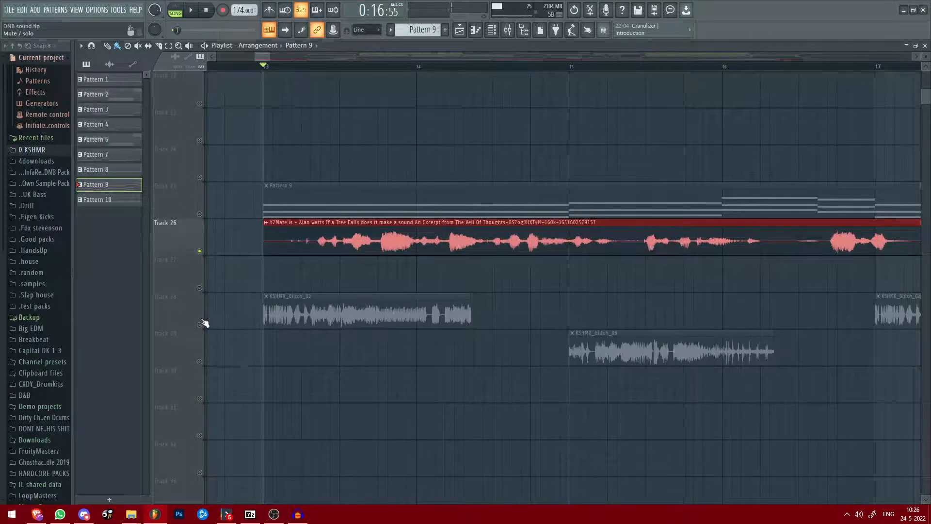
right_click(200, 324)
click(201, 361)
key(space)
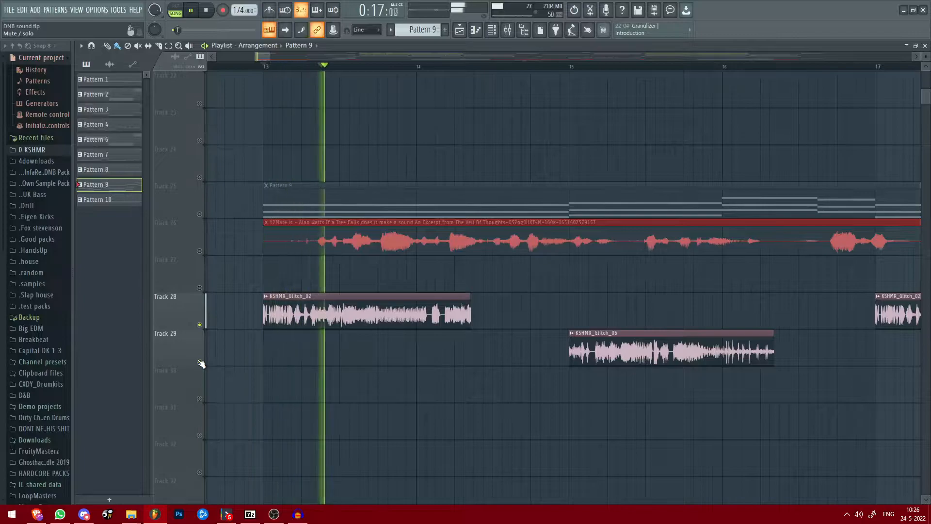
click(571, 67)
Turn all tracks back on and play the complete intro from bar 13
right_click(202, 361)
right_click(202, 361)
scroll(499, 291, down, 8)
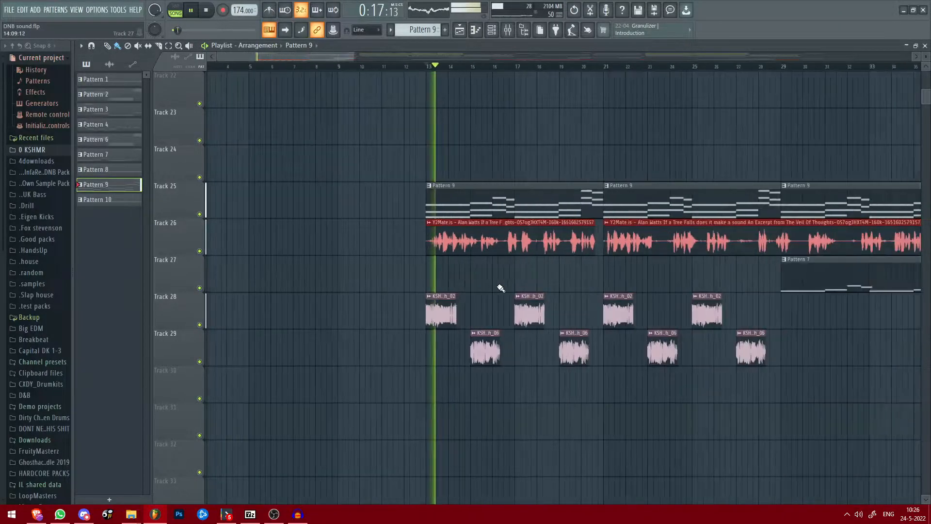
scroll(235, 244, up, 6)
scroll(340, 301, up, 4)
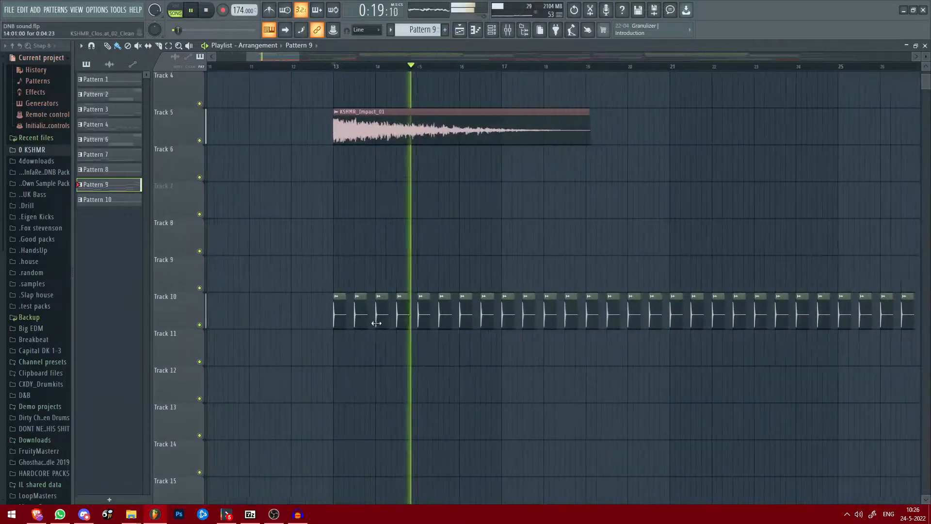
scroll(572, 286, down, 6)
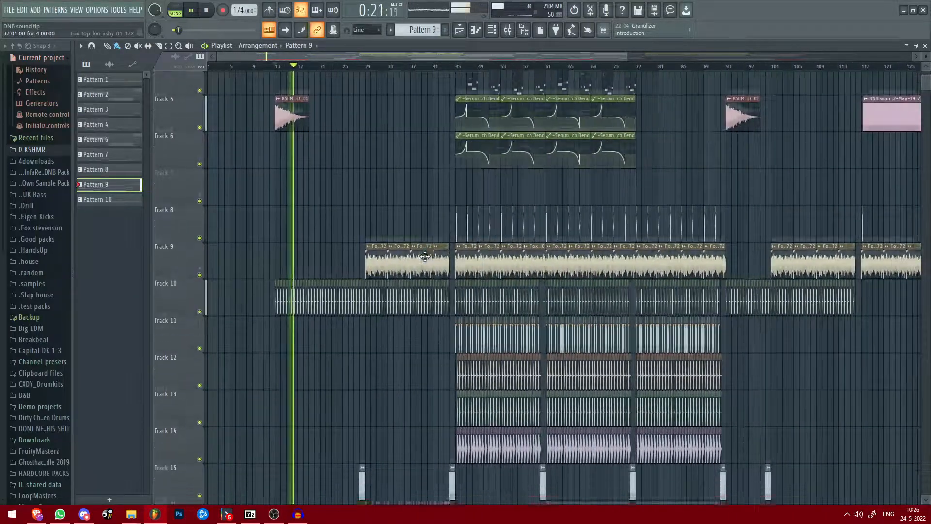
Play the build-up section from bar 28, reviewing its drum, sweep, chord and vocal tracks, and stop playback
scroll(426, 261, down, 6)
key(space)
scroll(347, 114, up, 6)
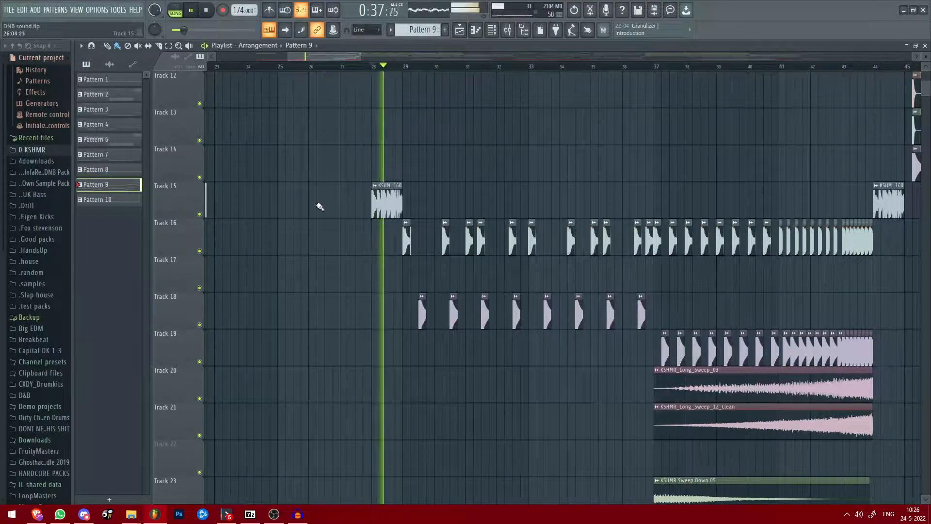
scroll(410, 222, down, 6)
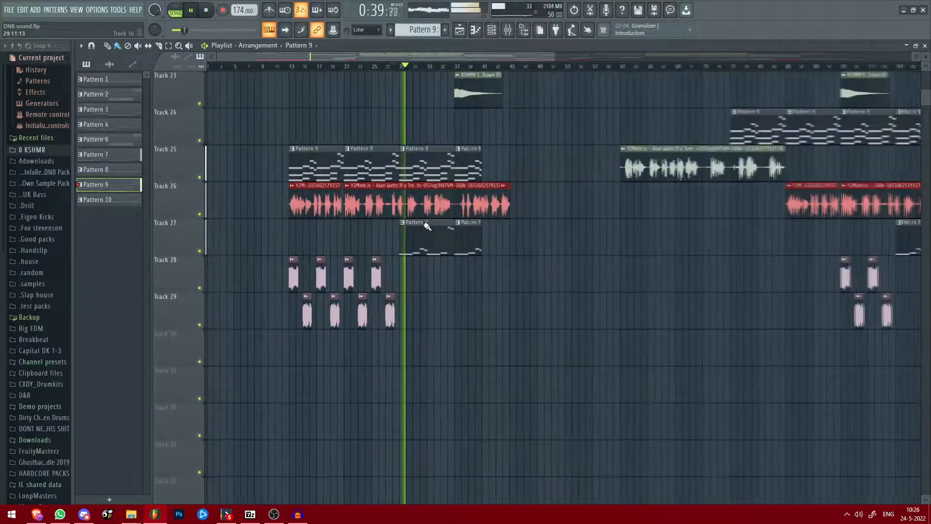
scroll(474, 213, down, 5)
key(space)
Solo Track 27 and play its Pattern 7 clip around bar 29
scroll(291, 252, up, 3)
right_click(199, 215)
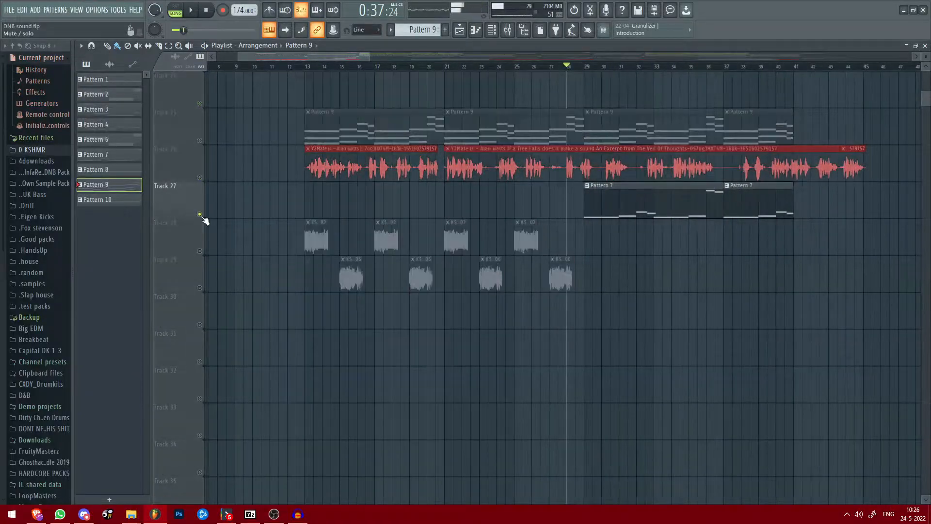
scroll(492, 114, up, 3)
scroll(492, 114, up, 2)
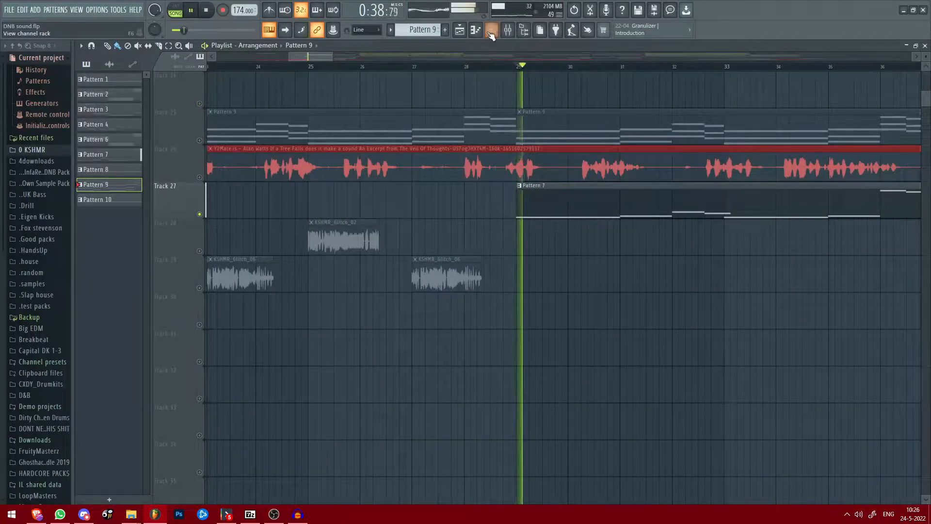
Open Pattern 7's notes and inspect its Serum #2 patch, then close the plugin and channel rack and return to the playlist
double_click(572, 211)
click(492, 30)
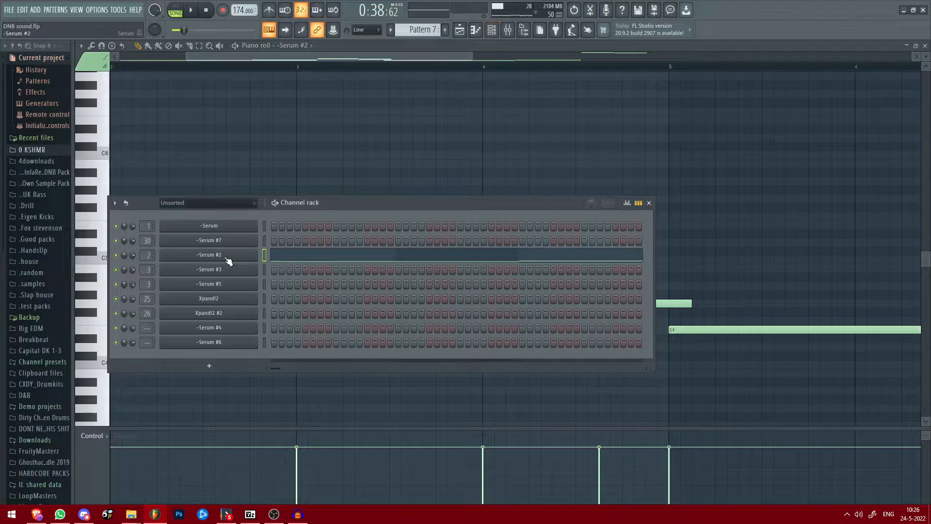
click(260, 255)
drag(471, 124, 473, 101)
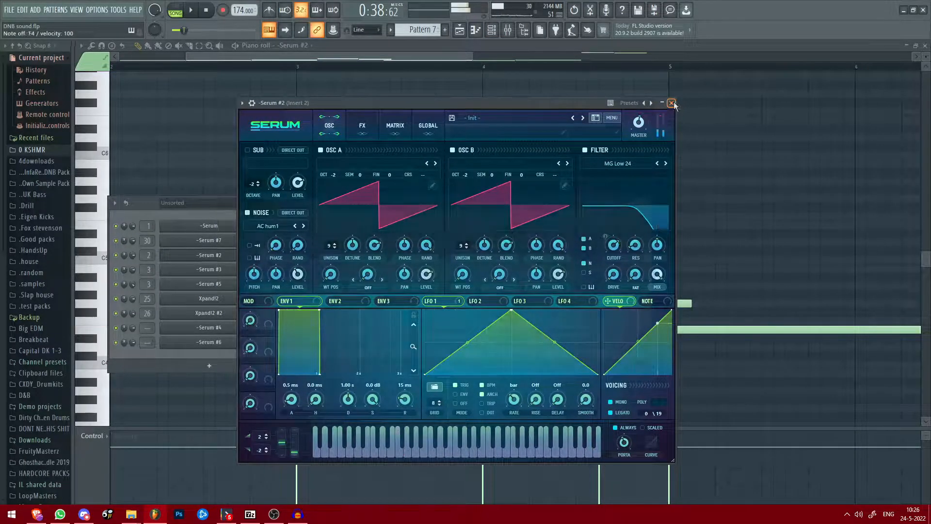
click(671, 103)
key(F5)
click(650, 203)
Turn all tracks back on and play the Pattern 8 clip with its pitch automation at bar 113
scroll(657, 210, down, 10)
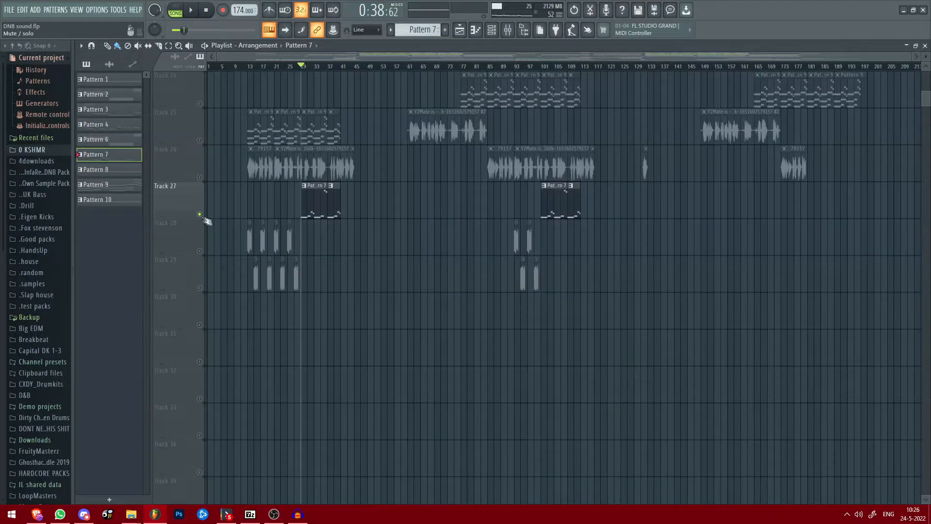
scroll(427, 249, up, 10)
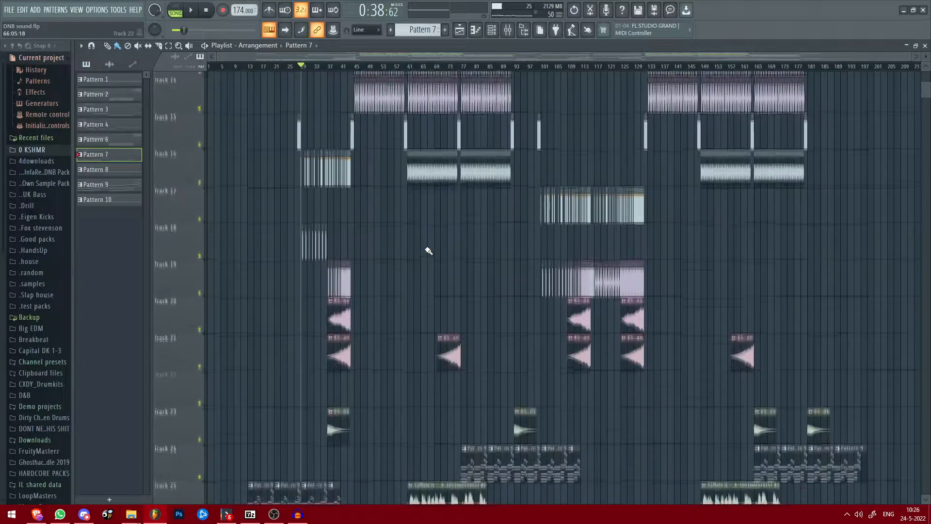
scroll(584, 299, up, 12)
scroll(597, 275, up, 4)
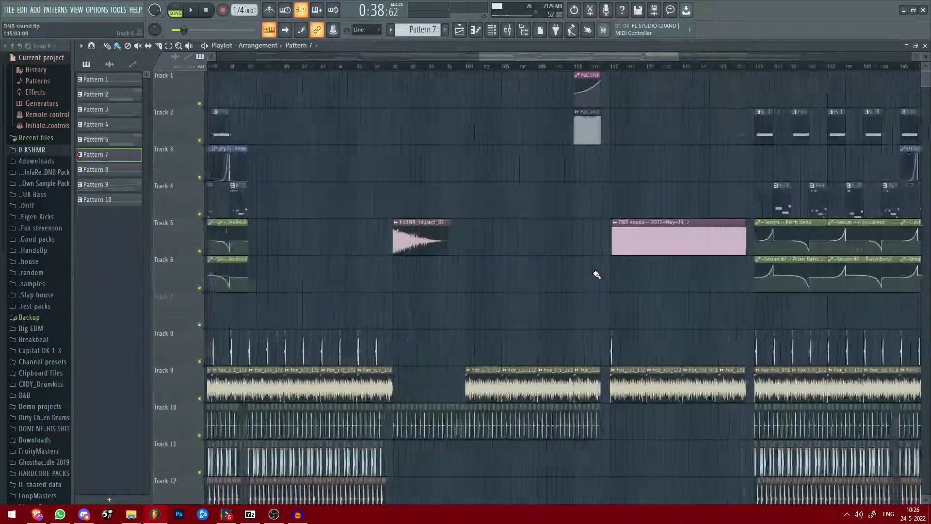
scroll(617, 147, down, 4)
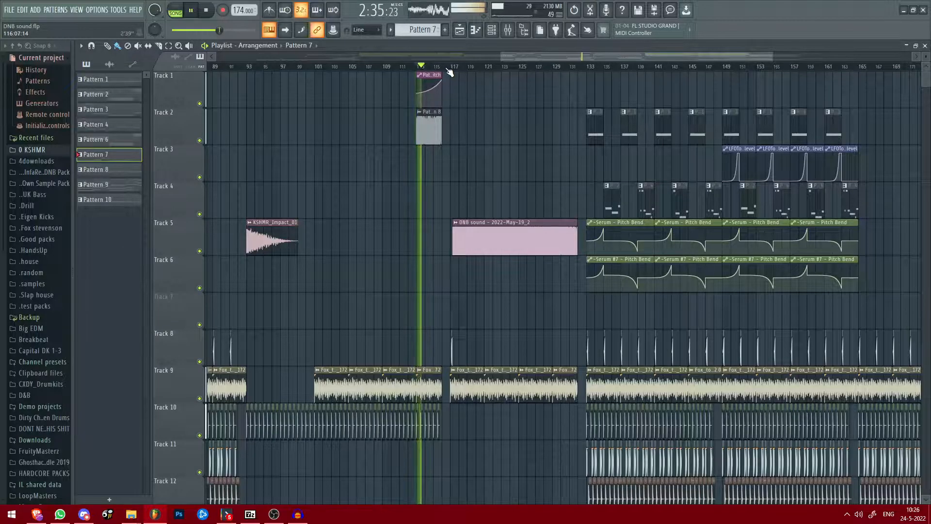
Play the DNB sound audio clip section from bar 117, skip ahead to its end, and stop playback at bar 133
scroll(456, 71, up, 3)
key(space)
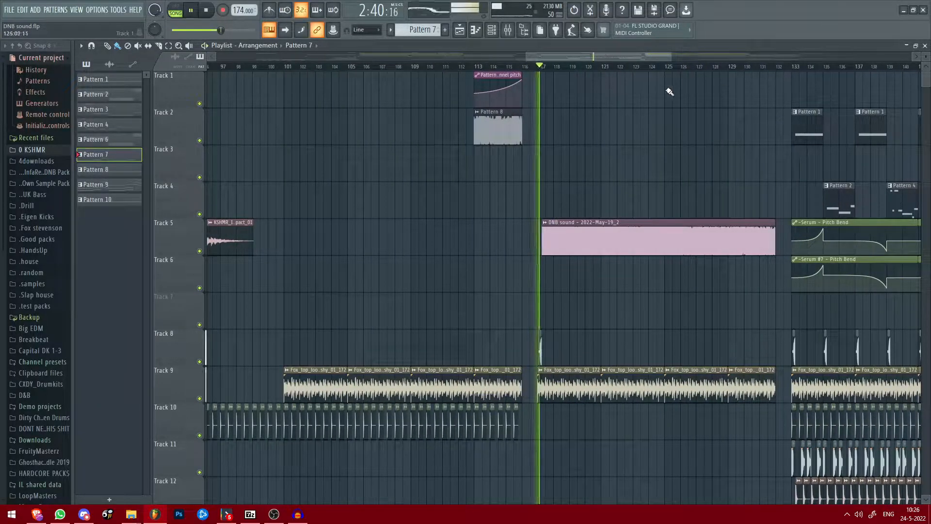
scroll(698, 137, down, 6)
scroll(694, 184, up, 5)
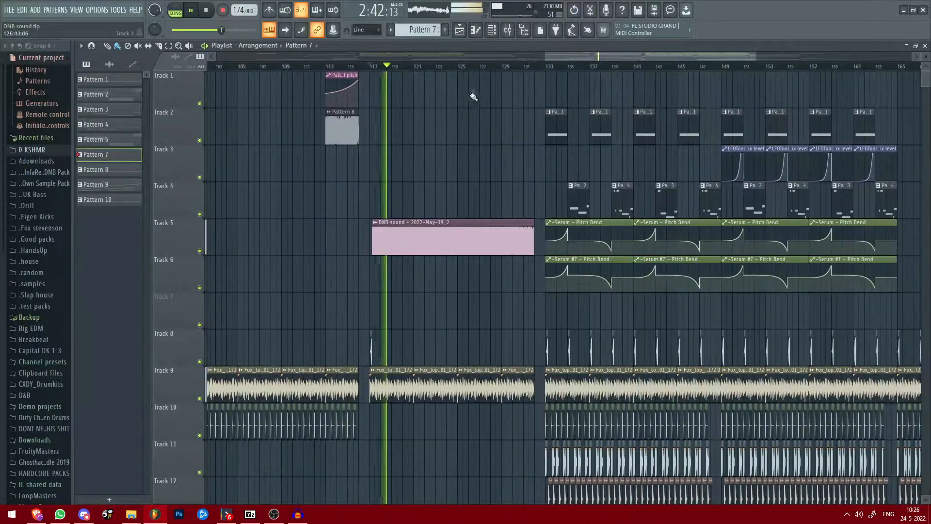
scroll(556, 174, down, 5)
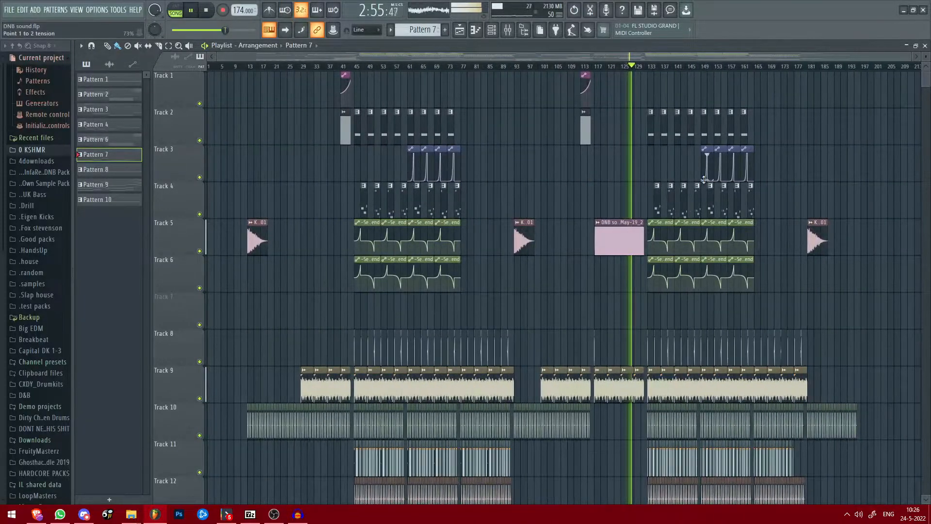
drag(500, 57, 563, 58)
scroll(600, 145, up, 5)
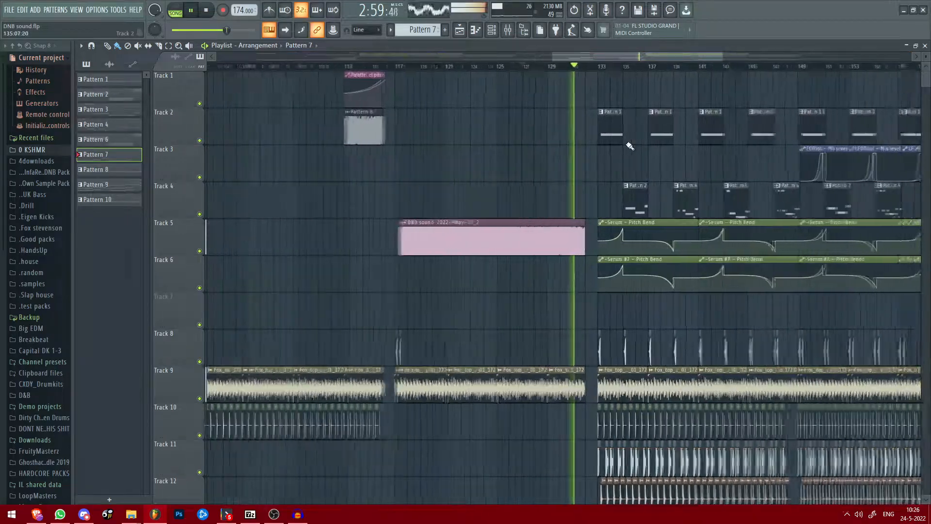
key(space)
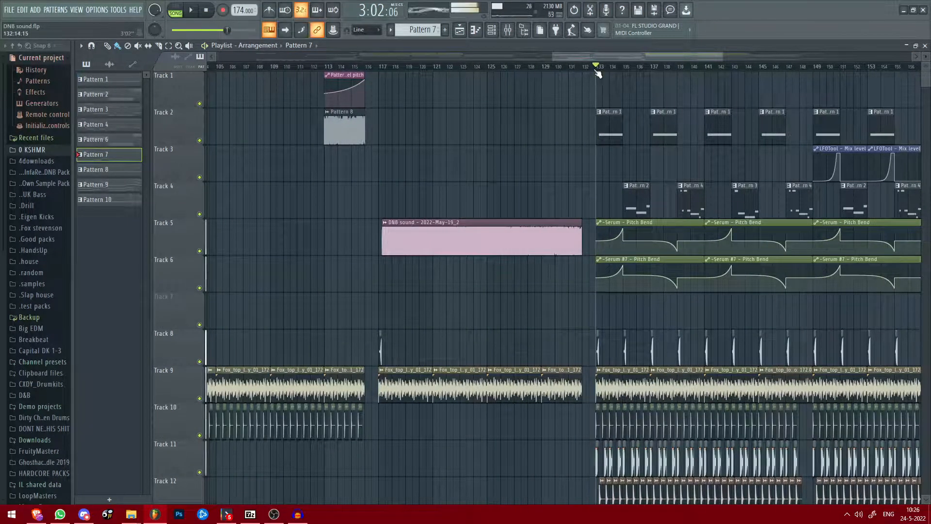
Set the playback position to bar 61, solo Track 2, and play its Pattern 1 clip
scroll(598, 73, down, 5)
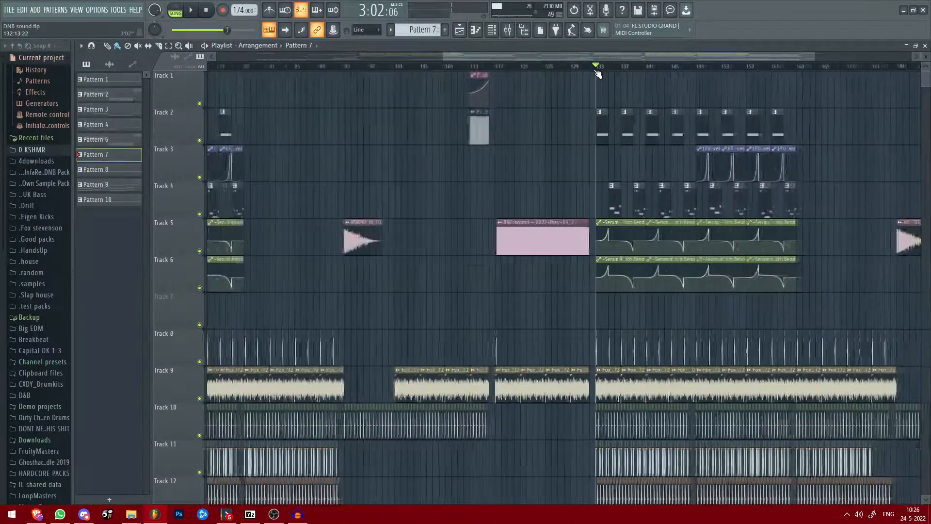
scroll(339, 162, up, 4)
click(305, 67)
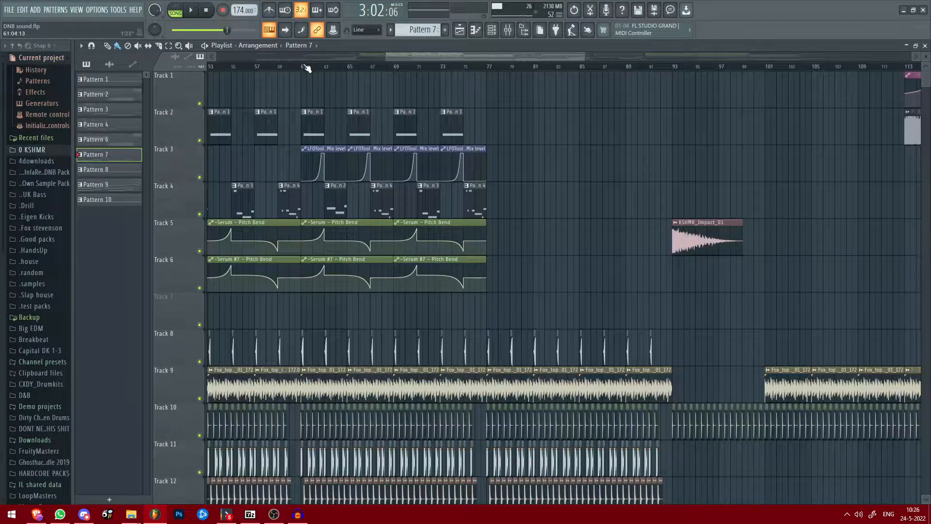
scroll(296, 159, up, 6)
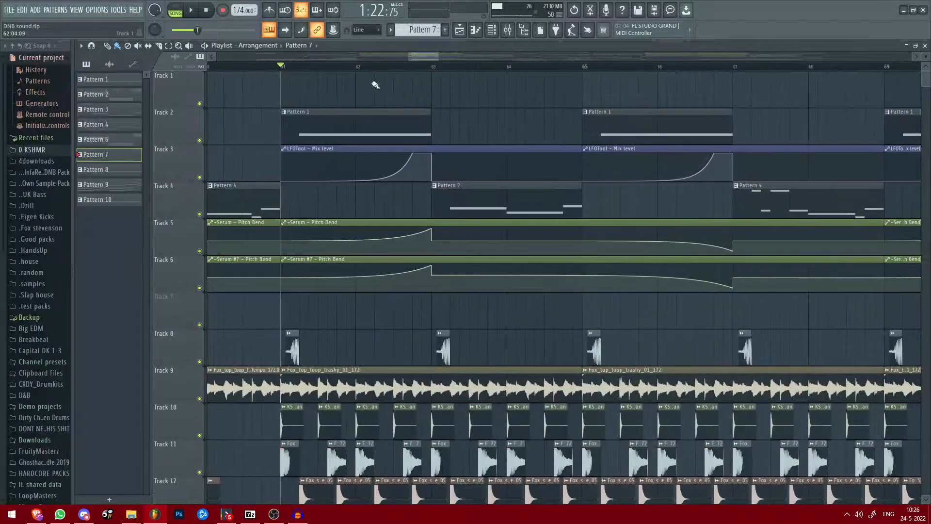
ctrl+click(200, 140)
key(space)
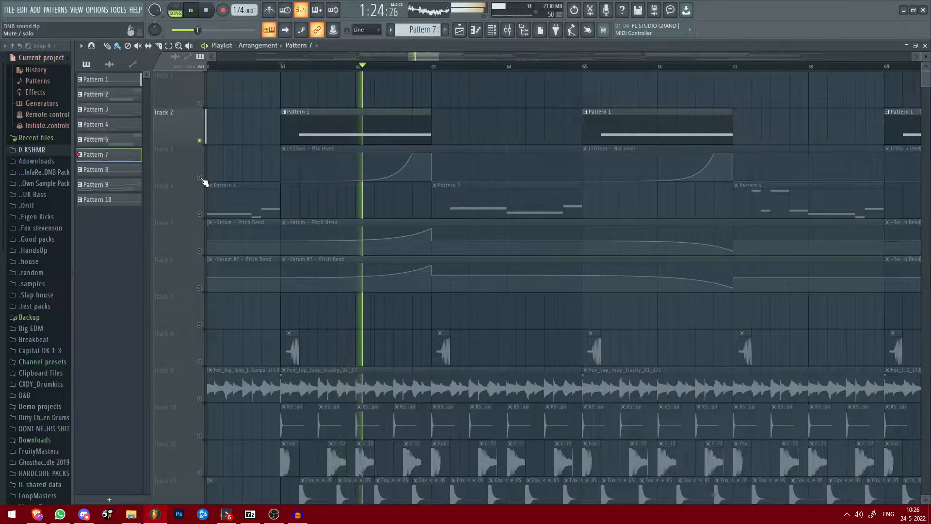
key(space)
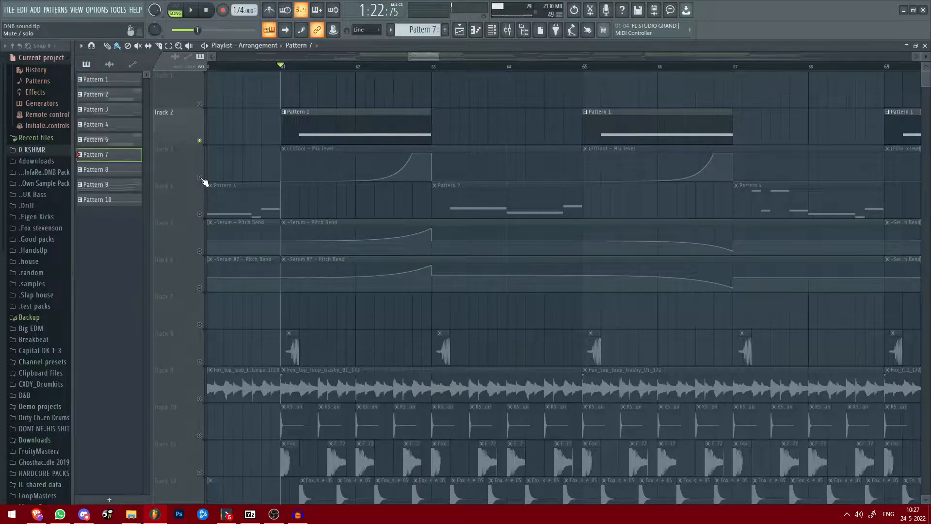
Unmute Track 3 and replay Pattern 1 with the LFOTool mix level automation
click(199, 177)
key(space)
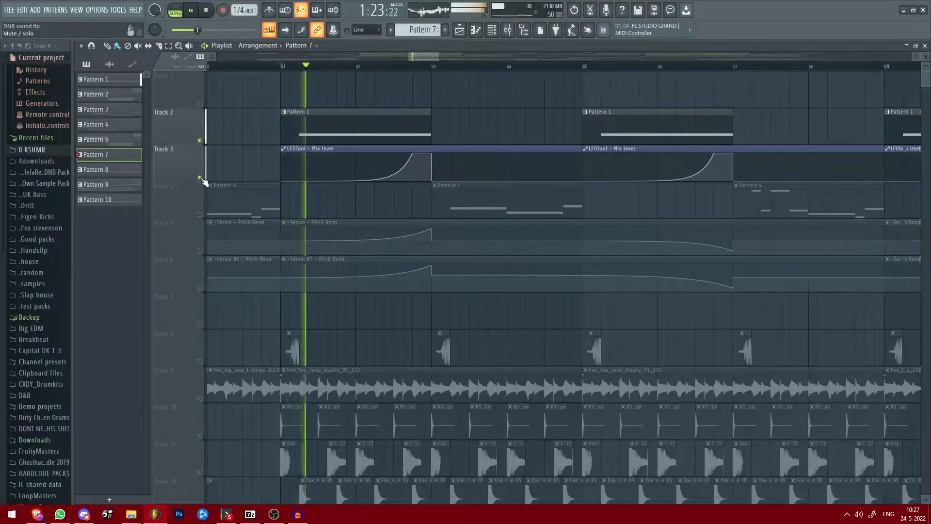
key(space)
Open the LFOTool effect on mixer Insert 1, inspect its LFO shape, and close it
click(493, 32)
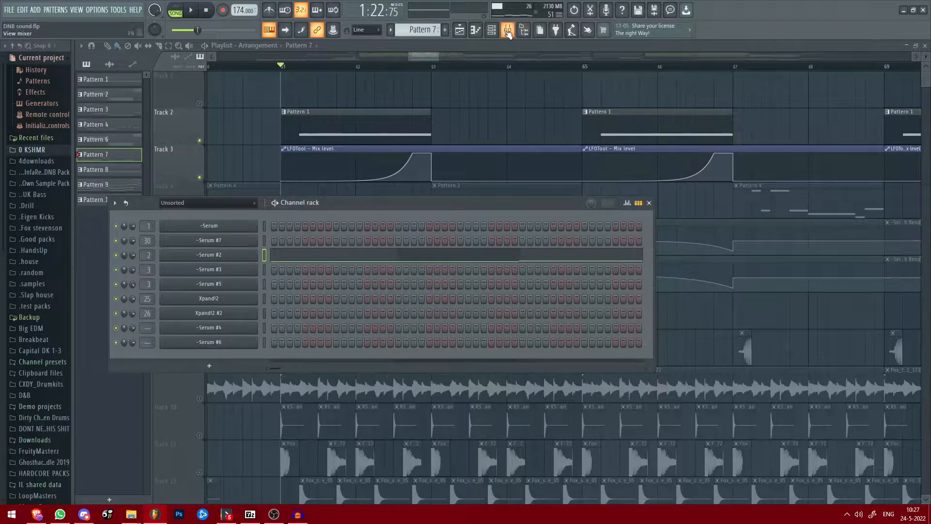
click(507, 29)
click(123, 182)
click(682, 188)
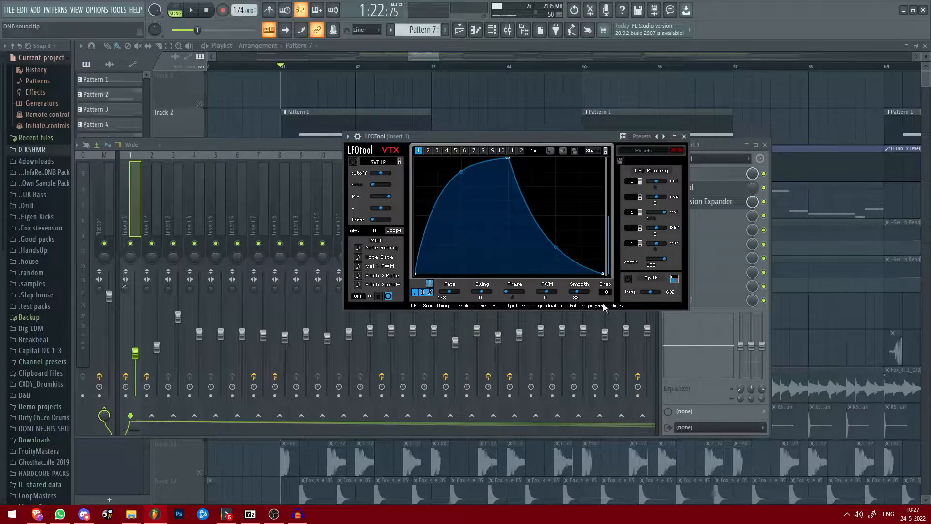
click(684, 136)
Move the mixer below Tracks 2 and 3, play Pattern 1 while watching Insert 1's effects, and close the mixer and channel rack
drag(718, 148, 706, 215)
key(space)
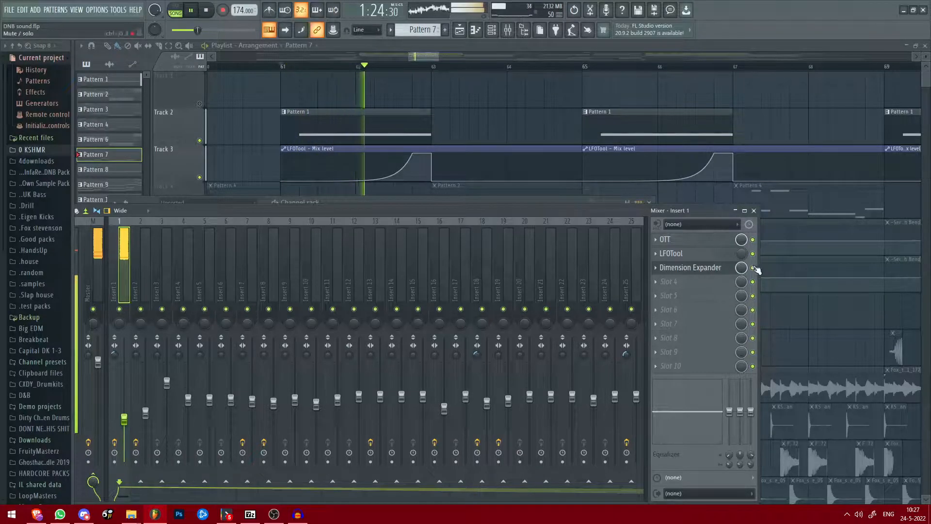
key(space)
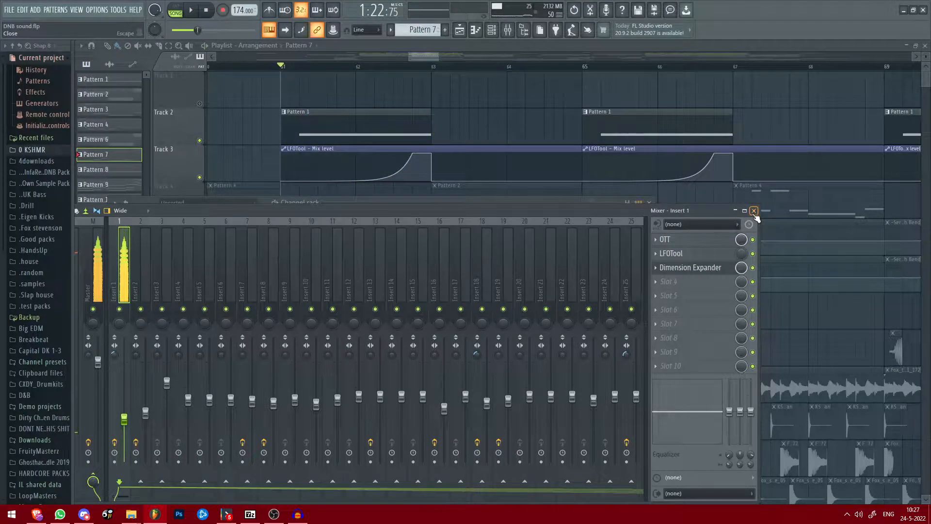
click(754, 210)
click(649, 203)
Turn all tracks back on and examine the whole arrangement, from the bass tracks through the drums and sweeps to the vocals
scroll(240, 208, down, 5)
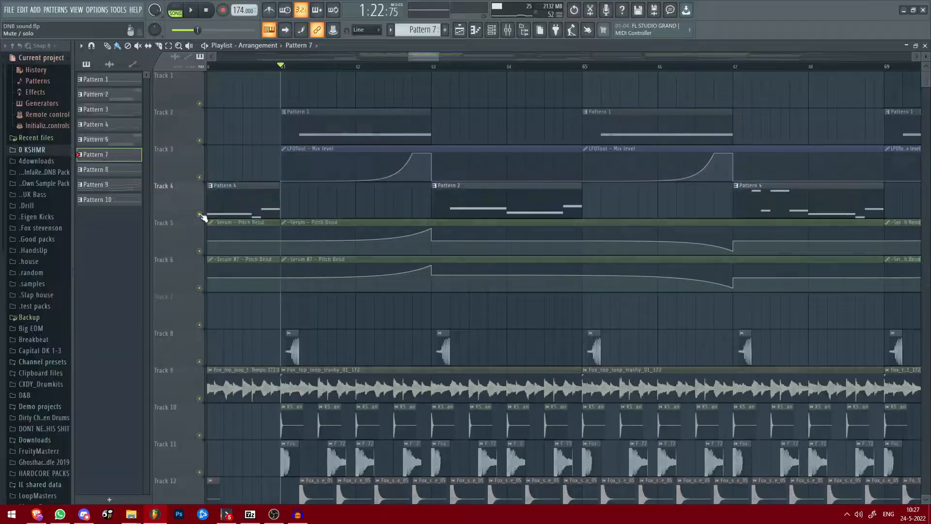
scroll(240, 209, down, 2)
scroll(300, 204, up, 3)
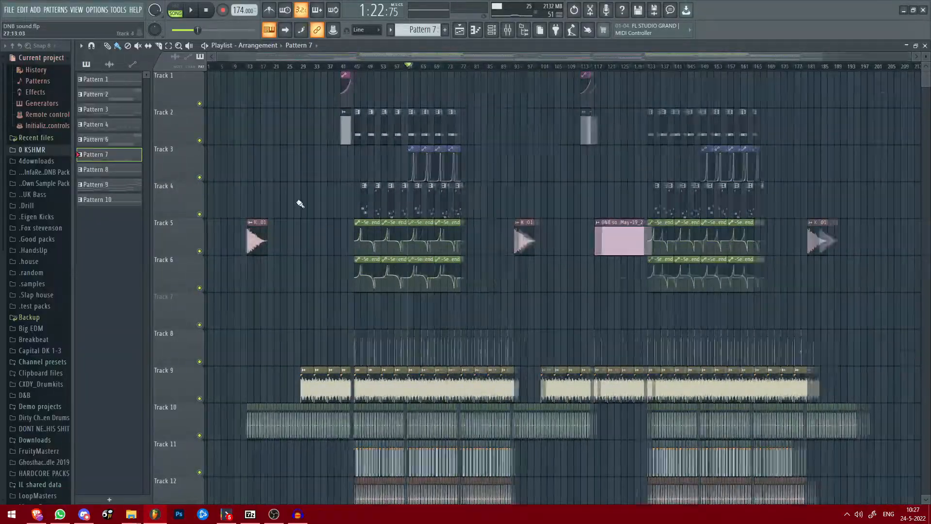
scroll(552, 238, up, 4)
scroll(553, 245, down, 5)
scroll(554, 243, down, 6)
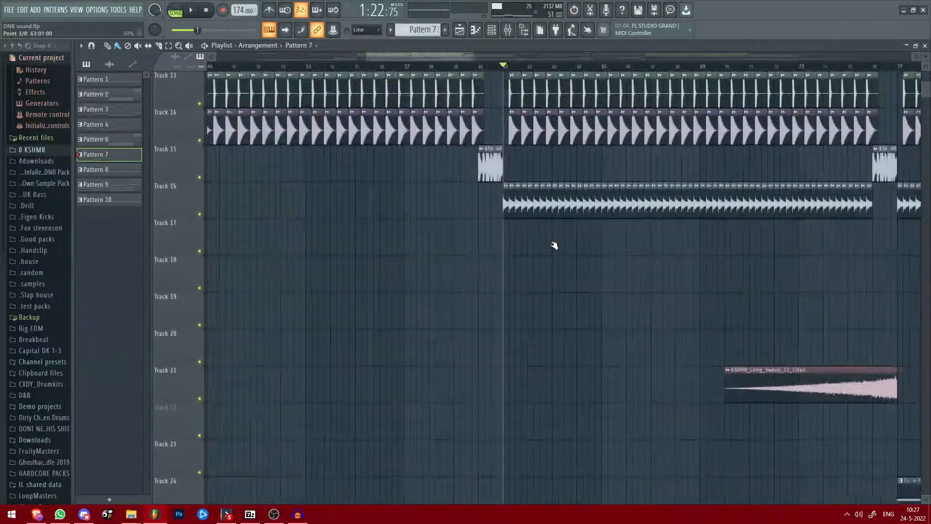
scroll(739, 293, down, 2)
scroll(741, 294, down, 4)
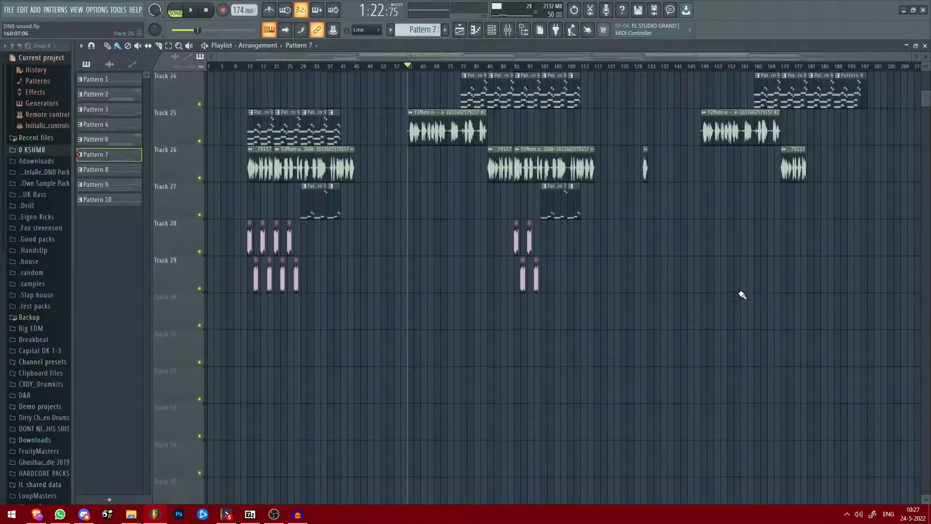
scroll(626, 287, up, 3)
scroll(489, 283, up, 1)
scroll(489, 283, up, 2)
scroll(488, 282, down, 3)
scroll(747, 281, down, 1)
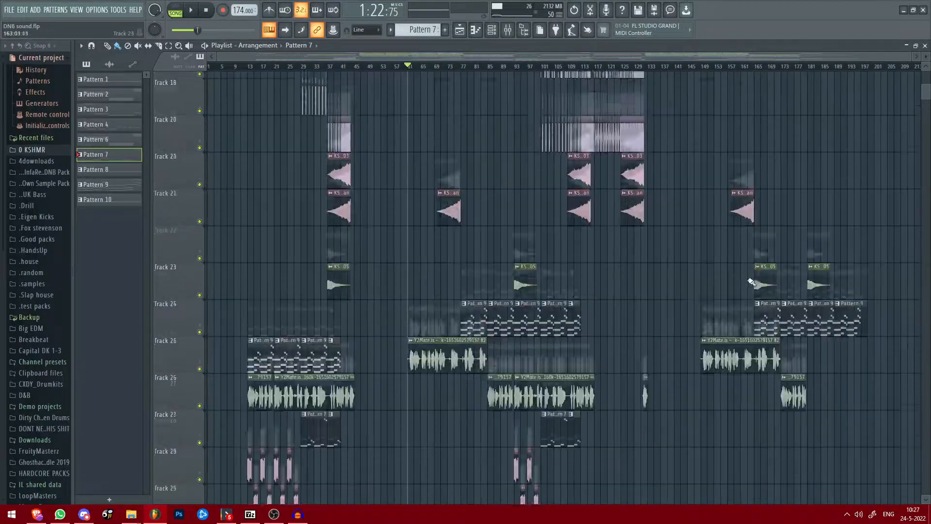
scroll(752, 280, up, 5)
scroll(763, 279, up, 4)
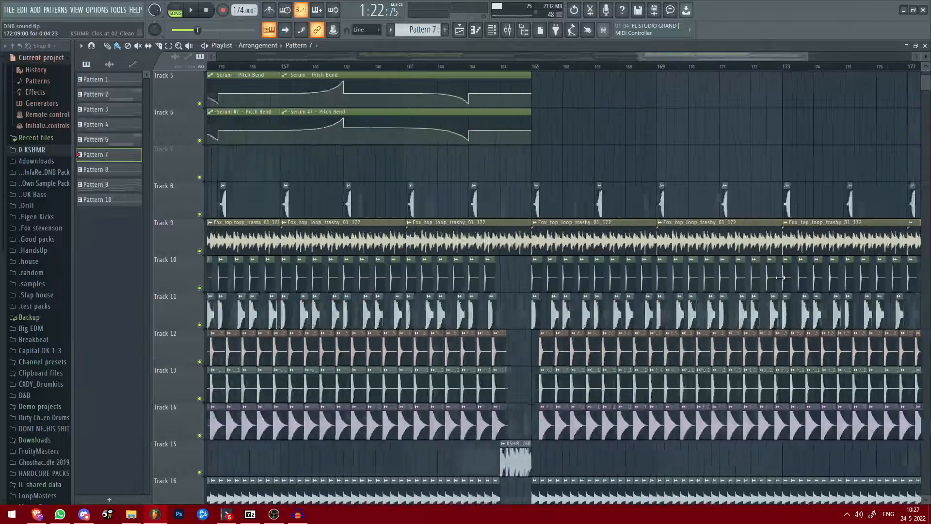
scroll(703, 248, down, 4)
scroll(655, 218, down, 3)
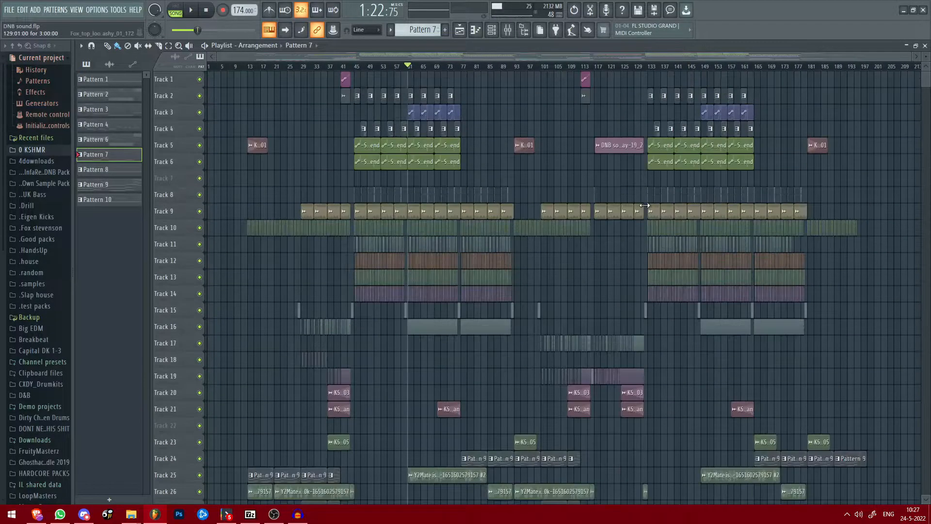
scroll(489, 224, down, 1)
scroll(296, 218, up, 2)
scroll(264, 206, down, 2)
Play the full arrangement from bar 13 with auto-scroll enabled
click(252, 68)
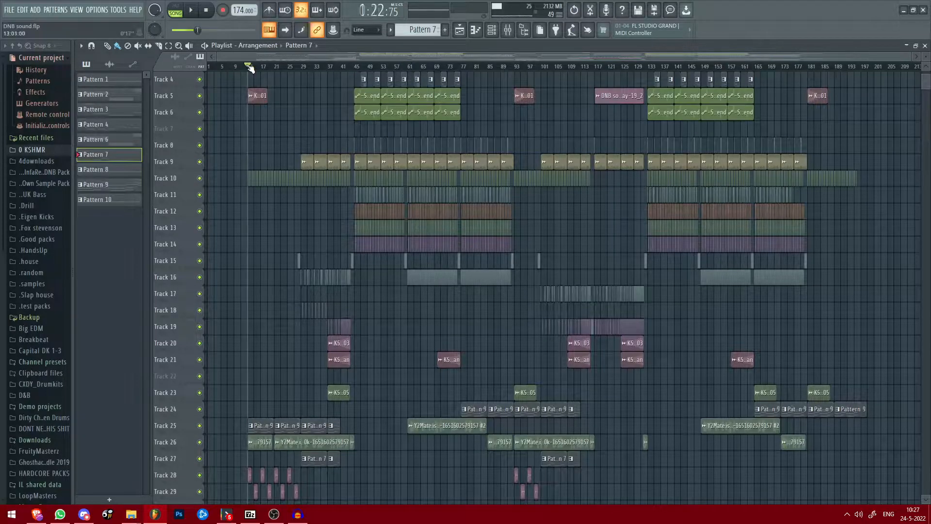
scroll(282, 180, up, 2)
key(space)
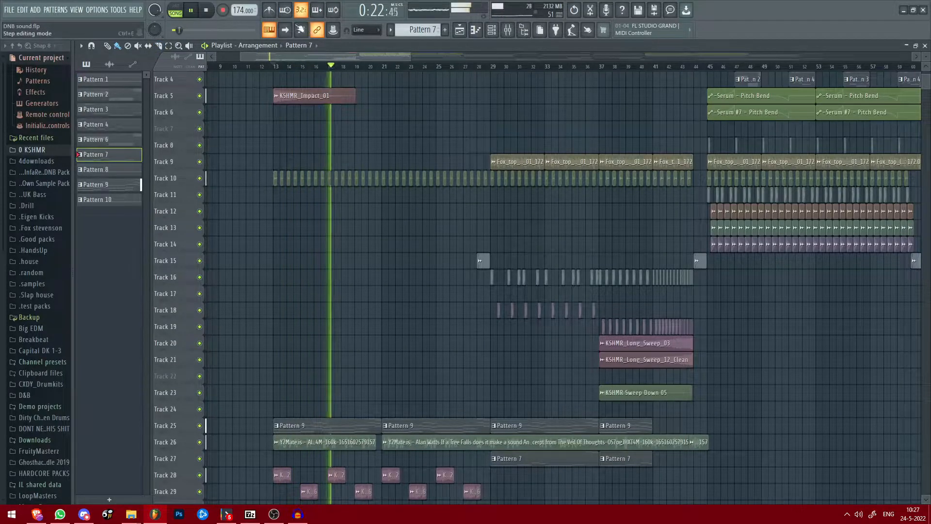
click(286, 29)
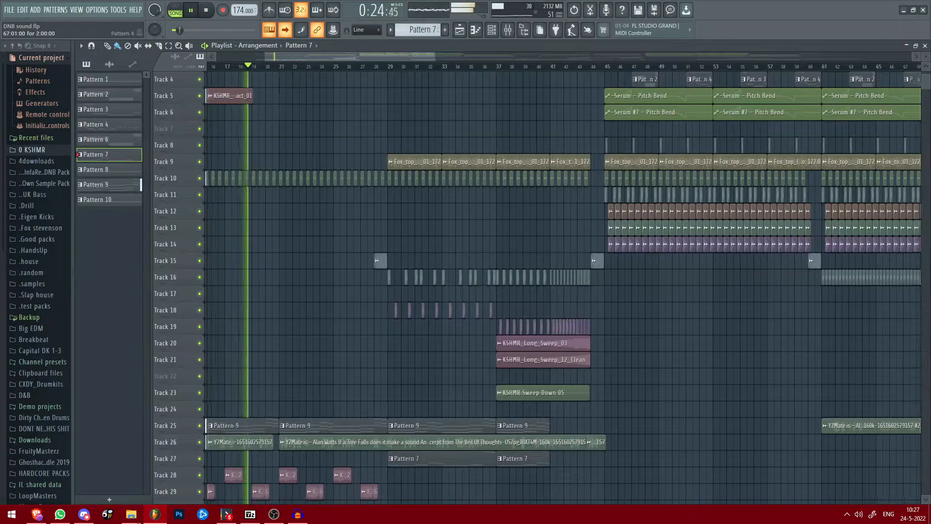